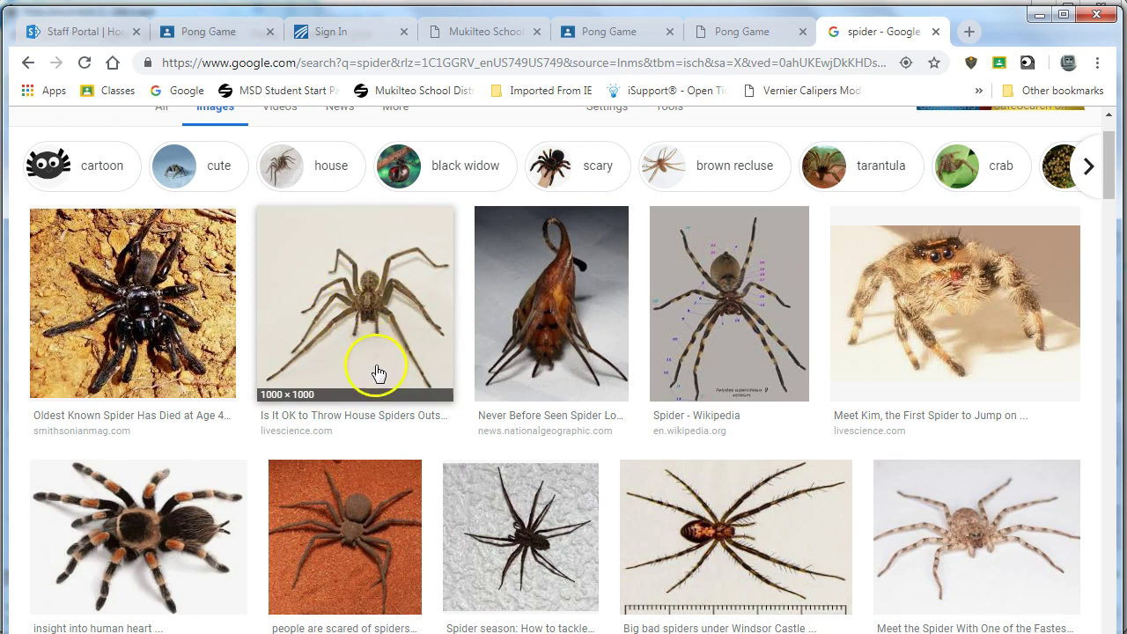
Enlarge the tarantula result, copy the image to the clipboard, and switch to Inkscape
{"action": "left_click", "coordinate": [226, 511]}
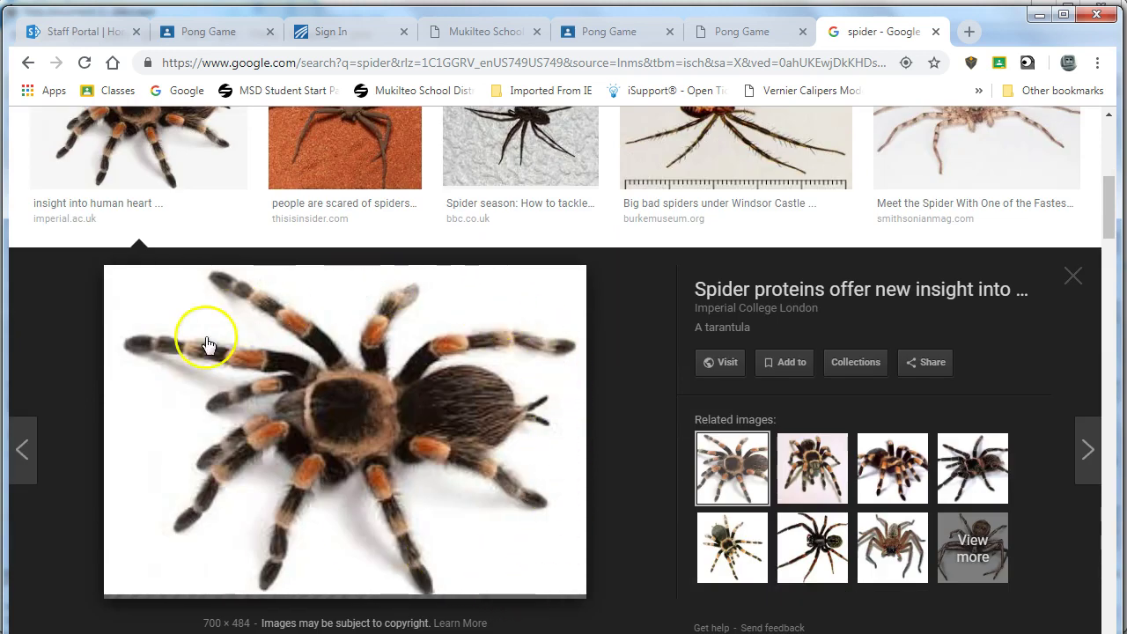
{"action": "right_click", "coordinate": [372, 433]}
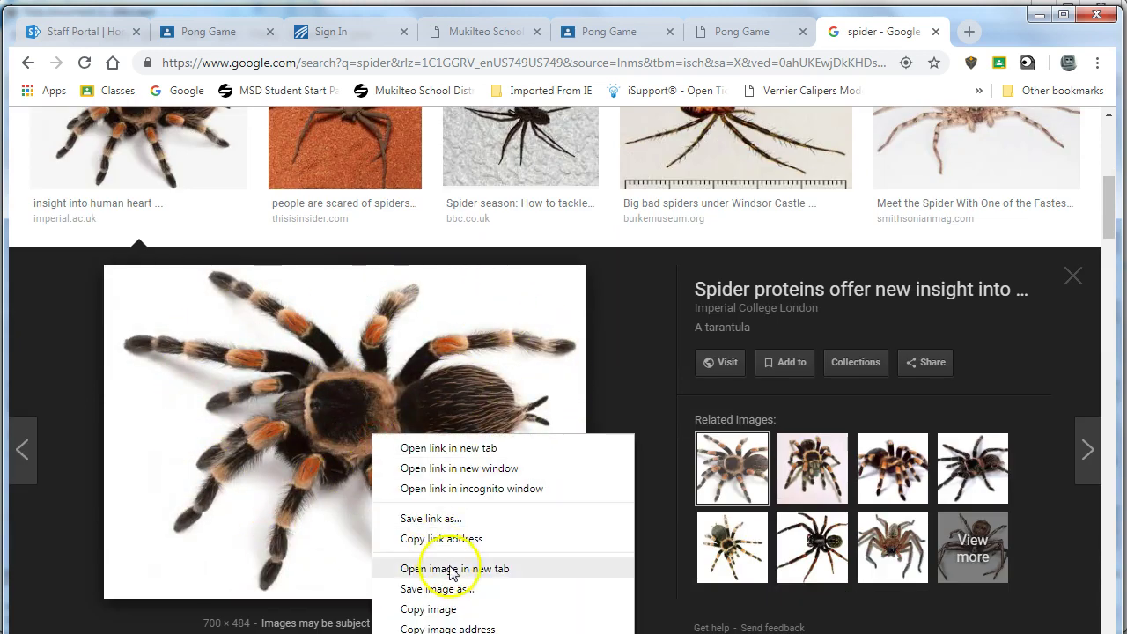
{"action": "left_click", "coordinate": [485, 614]}
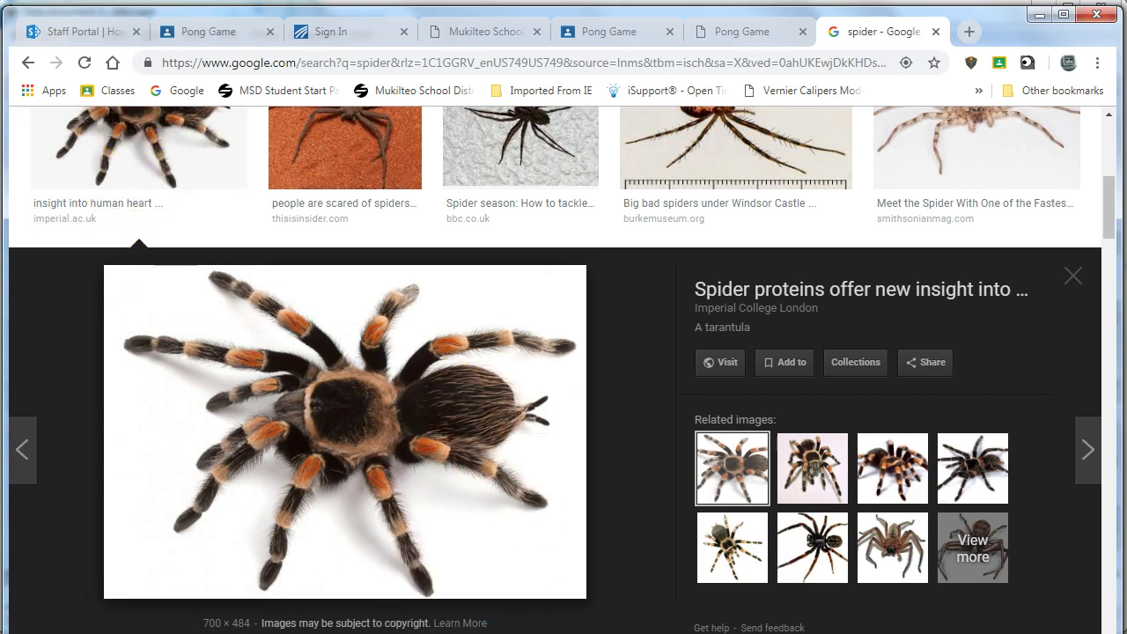
{"action": "key", "text": "alt+Tab"}
Paste the tarantula photo onto the canvas and scale it up to about 308 mm wide
{"action": "right_click", "coordinate": [170, 238]}
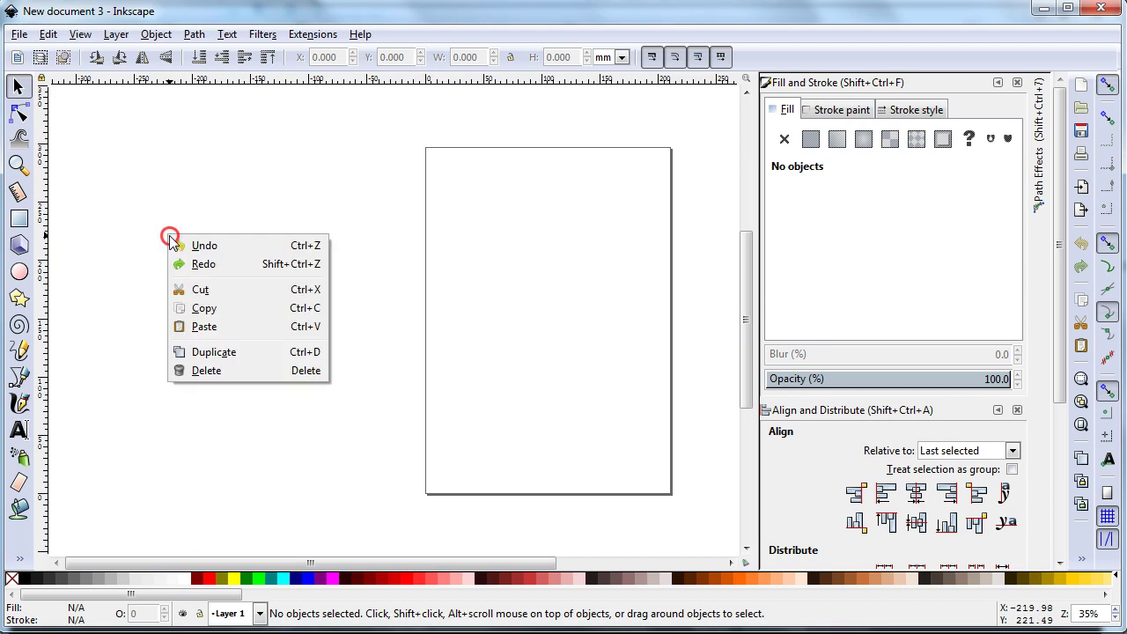
{"action": "left_click", "coordinate": [205, 326]}
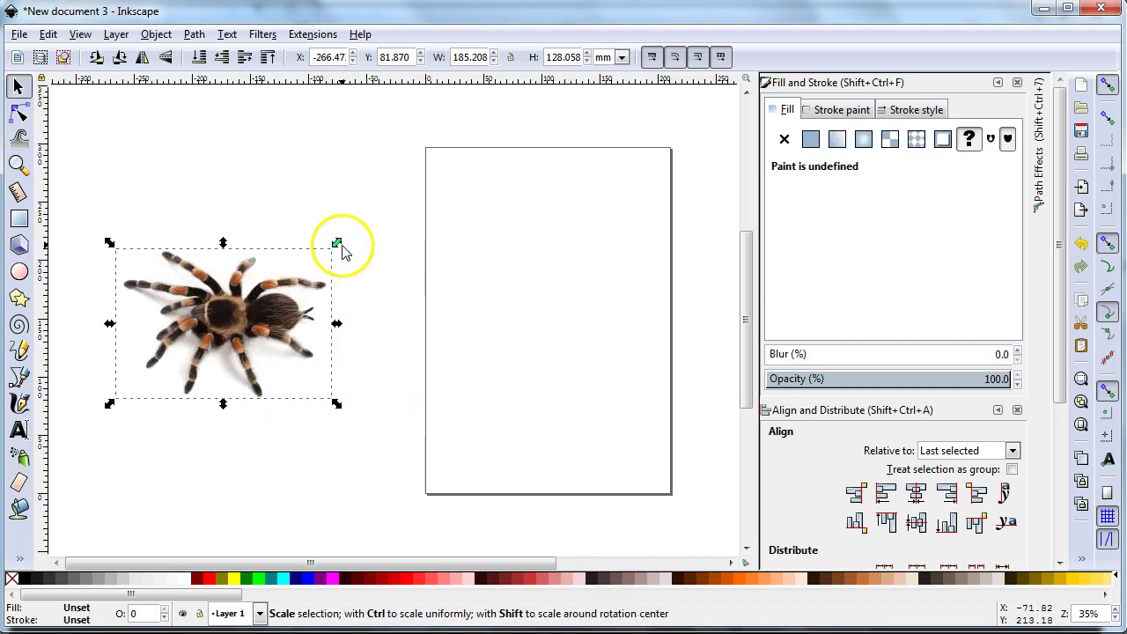
{"action": "left_click_drag", "start_coordinate": [335, 244], "coordinate": [541, 146]}
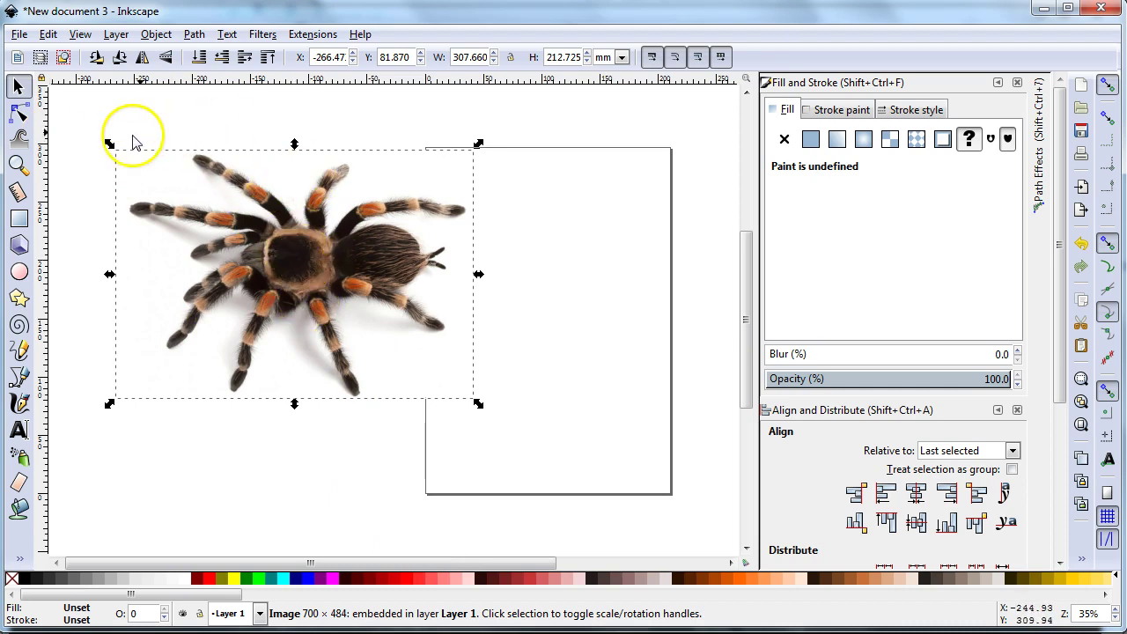
Open the Trace Bitmap dialog for the tarantula image
{"action": "right_click", "coordinate": [283, 259]}
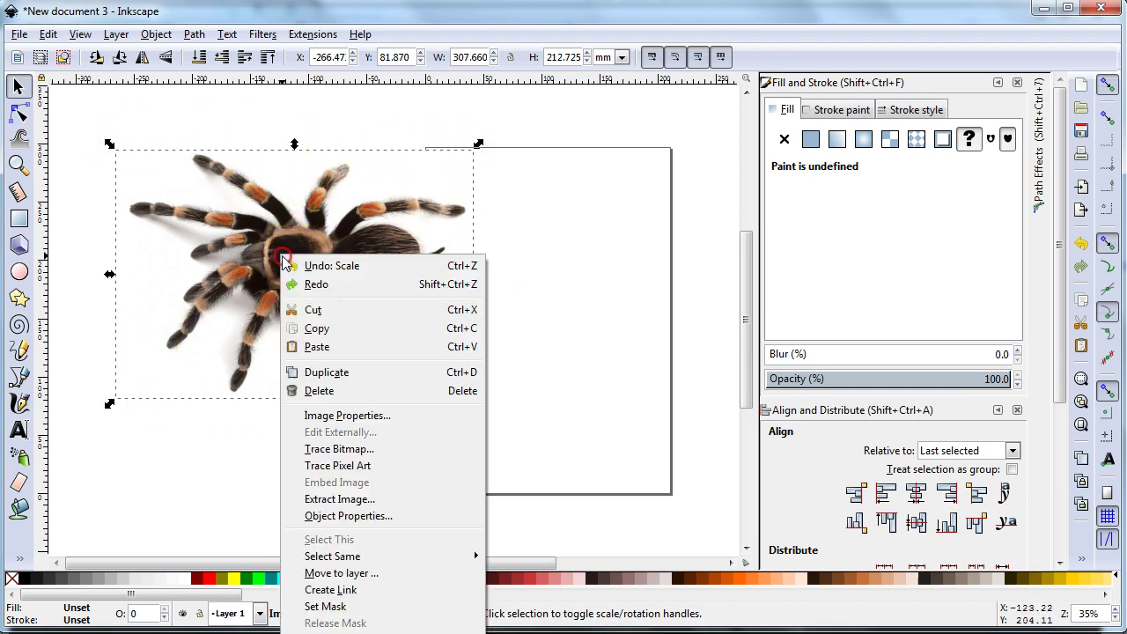
{"action": "left_click", "coordinate": [378, 451]}
{"action": "left_click", "coordinate": [156, 34]}
{"action": "mouse_move", "coordinate": [180, 35]}
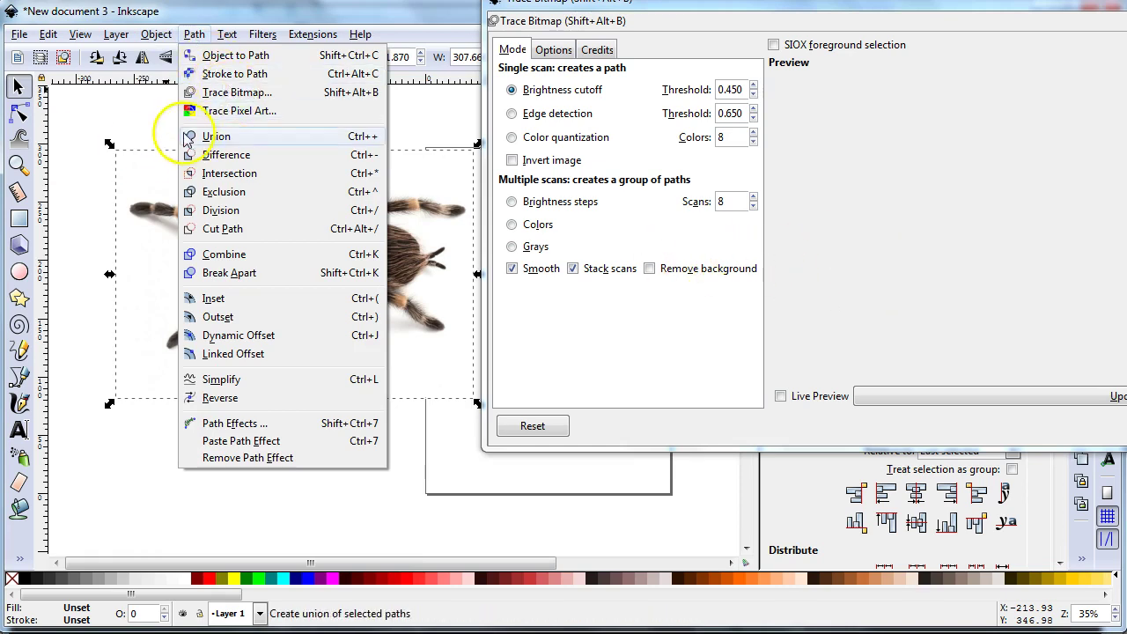
Move the Trace Bitmap dialog aside and test Brightness cutoff thresholds, settling on 0.570
{"action": "left_click", "coordinate": [936, 17]}
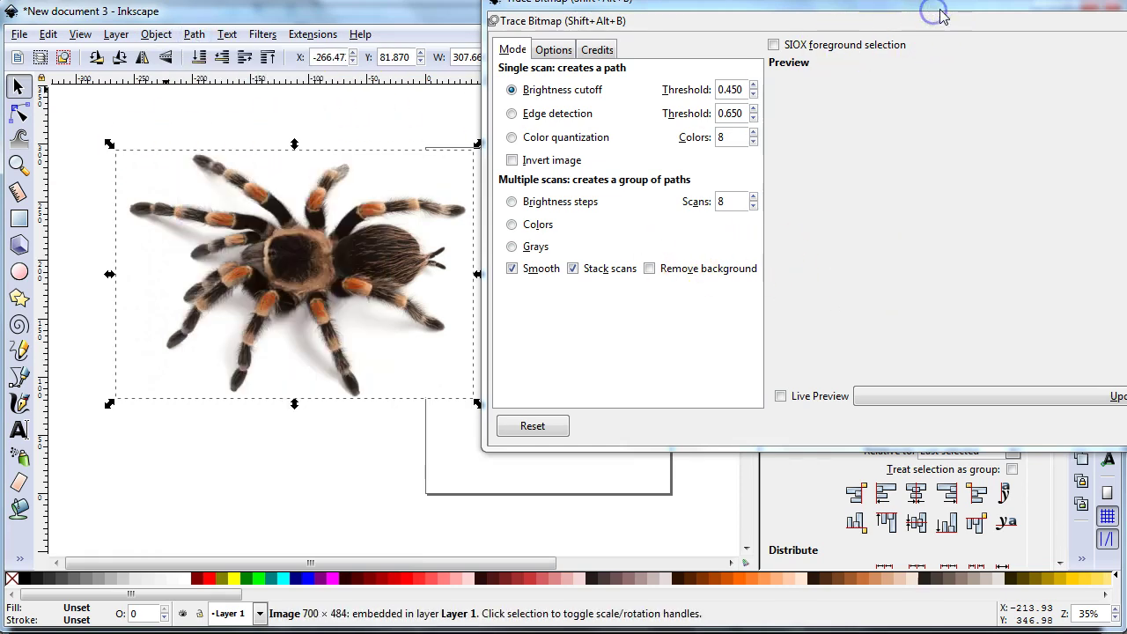
{"action": "mouse_move", "coordinate": [931, 13]}
{"action": "left_mouse_down"}
{"action": "mouse_move", "coordinate": [853, 60]}
{"action": "mouse_move", "coordinate": [753, 61]}
{"action": "left_mouse_up"}
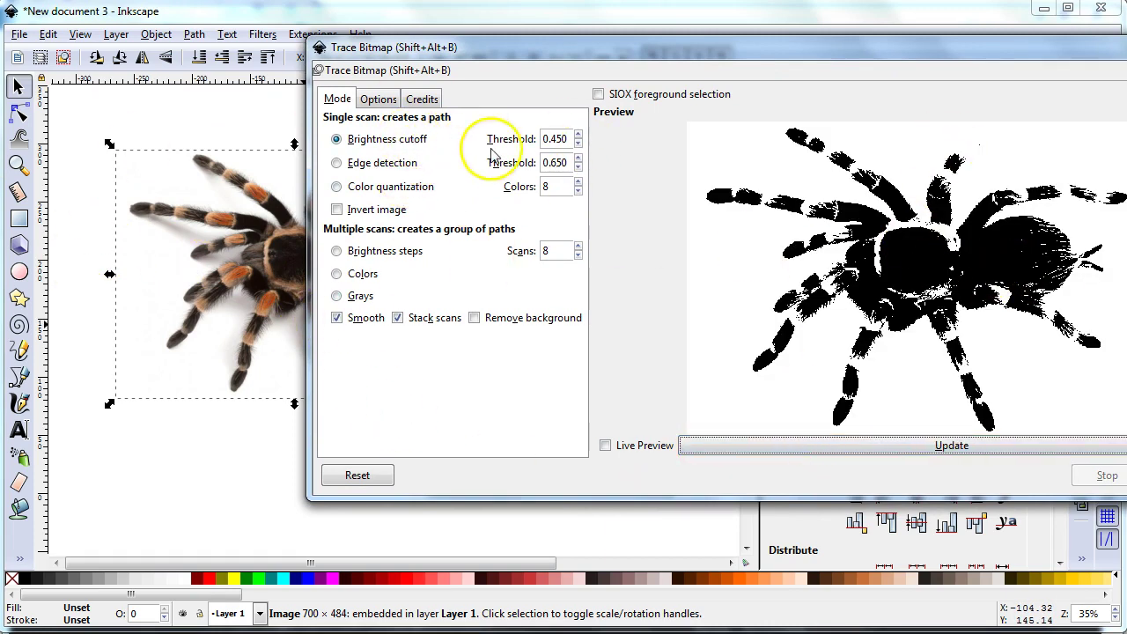
{"action": "left_click", "coordinate": [578, 135]}
{"action": "left_click", "coordinate": [837, 445]}
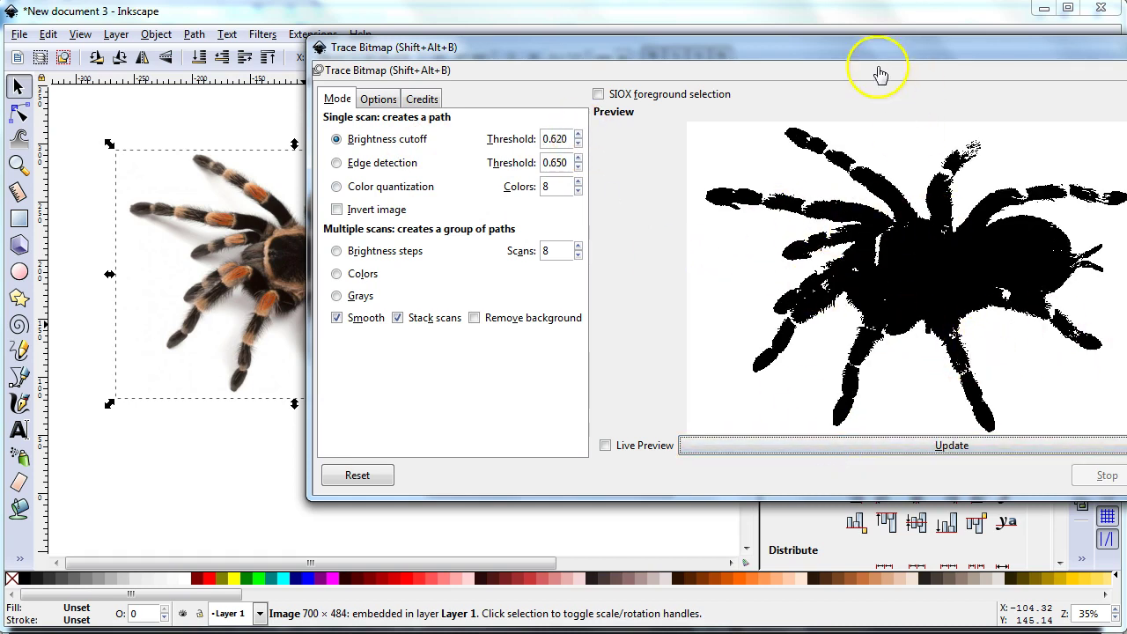
{"action": "left_click_drag", "start_coordinate": [884, 55], "coordinate": [775, 56]}
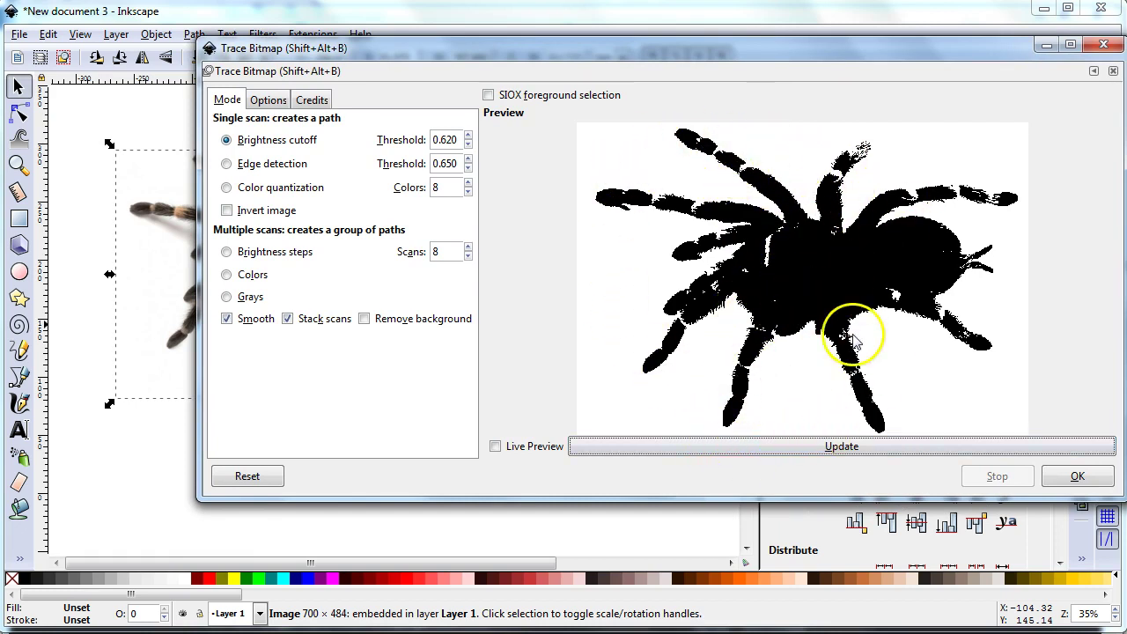
{"action": "left_click", "coordinate": [468, 136]}
{"action": "left_click", "coordinate": [468, 136]}
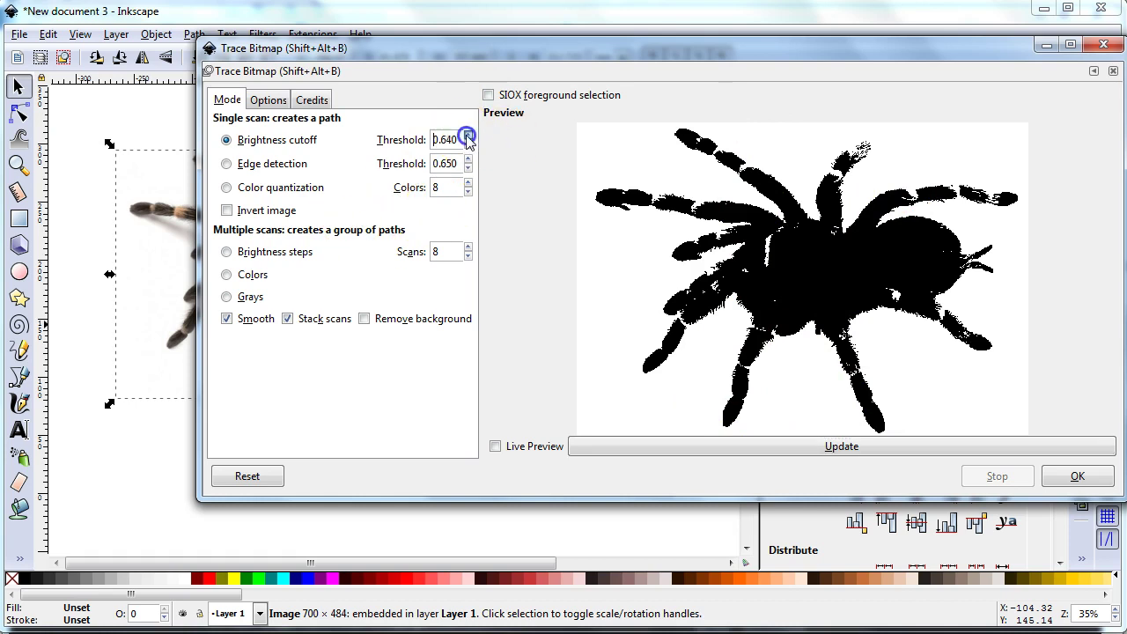
{"action": "left_click", "coordinate": [711, 448]}
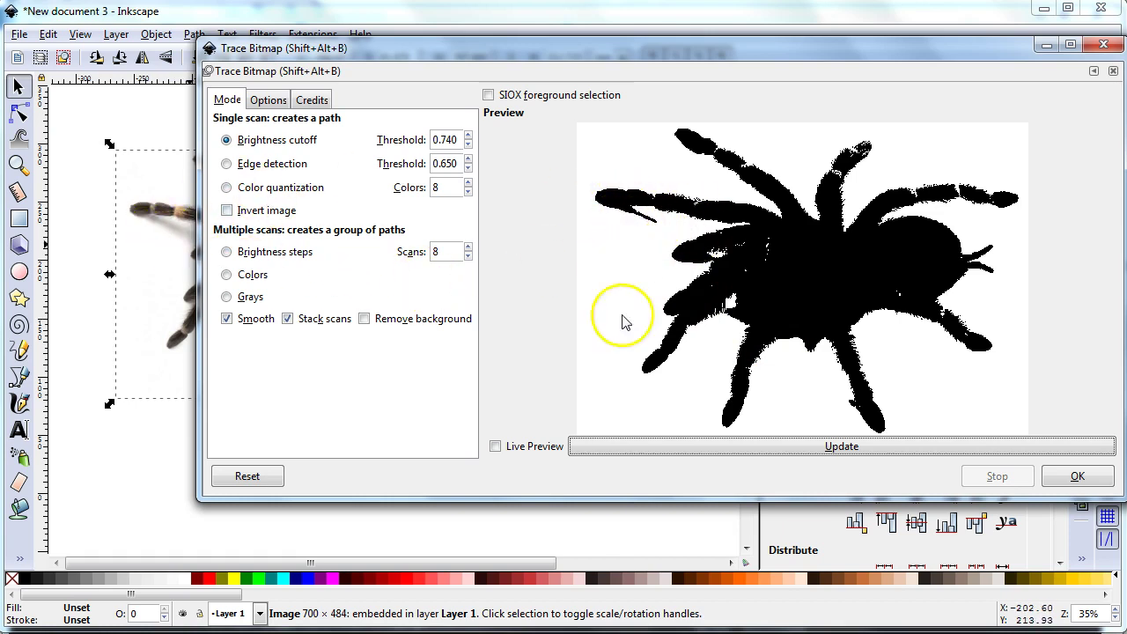
{"action": "left_click", "coordinate": [469, 145]}
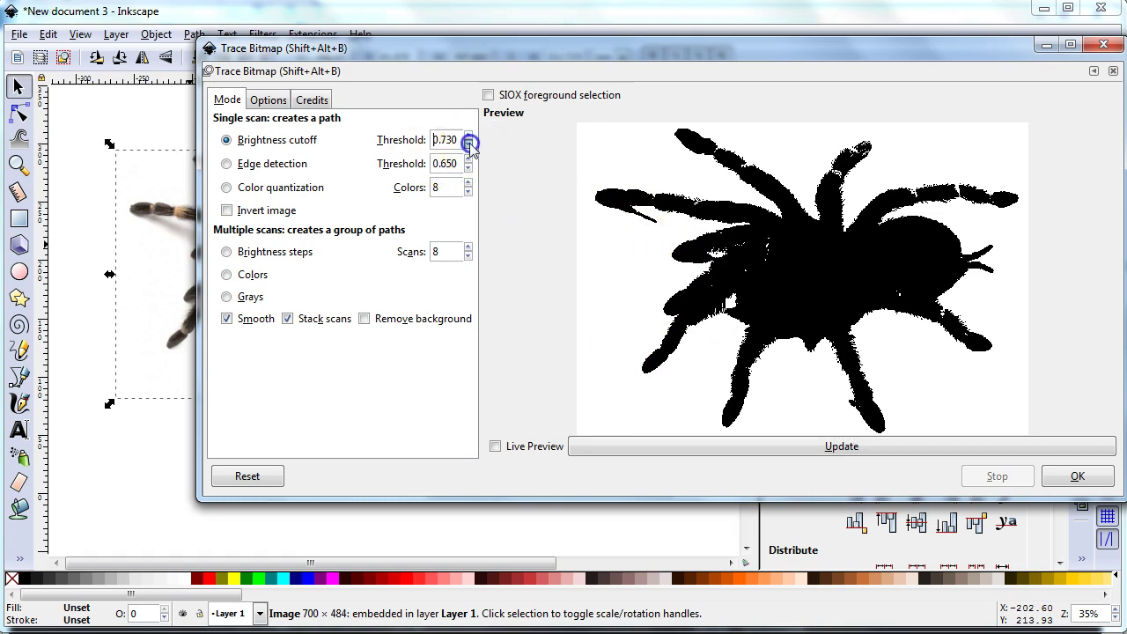
{"action": "left_click", "coordinate": [769, 447]}
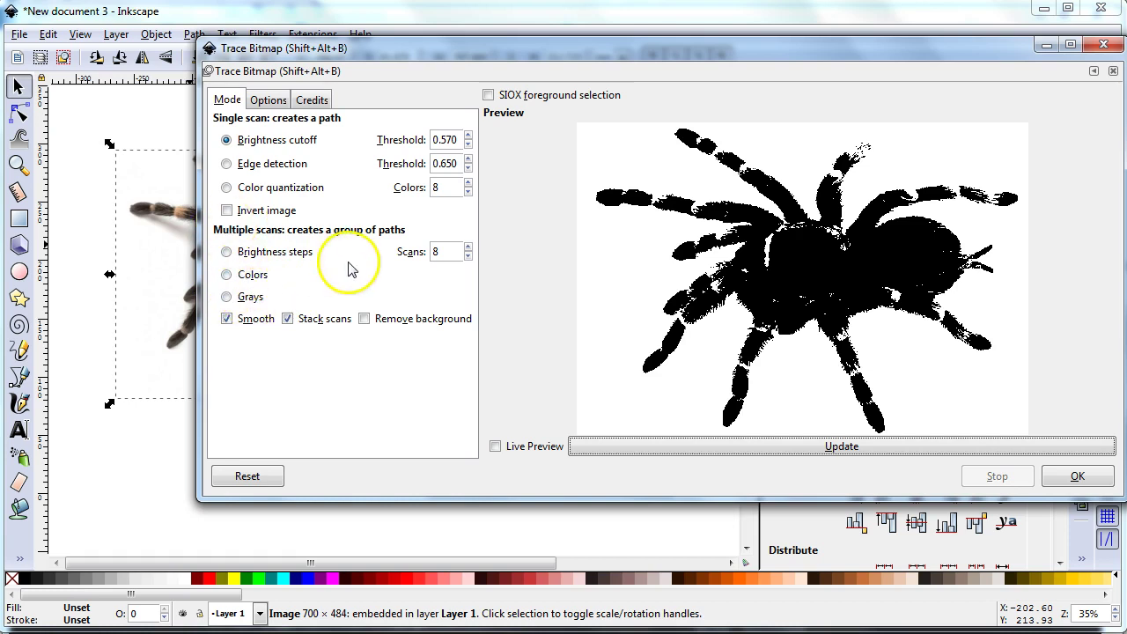
{"action": "left_click", "coordinate": [226, 164]}
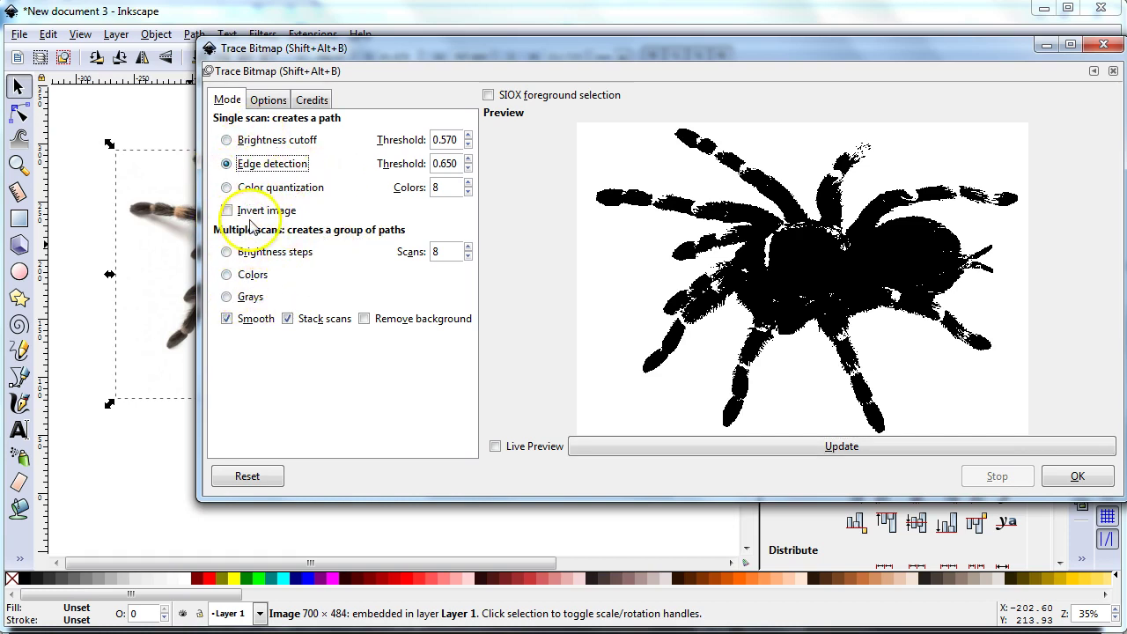
{"action": "left_click", "coordinate": [627, 447]}
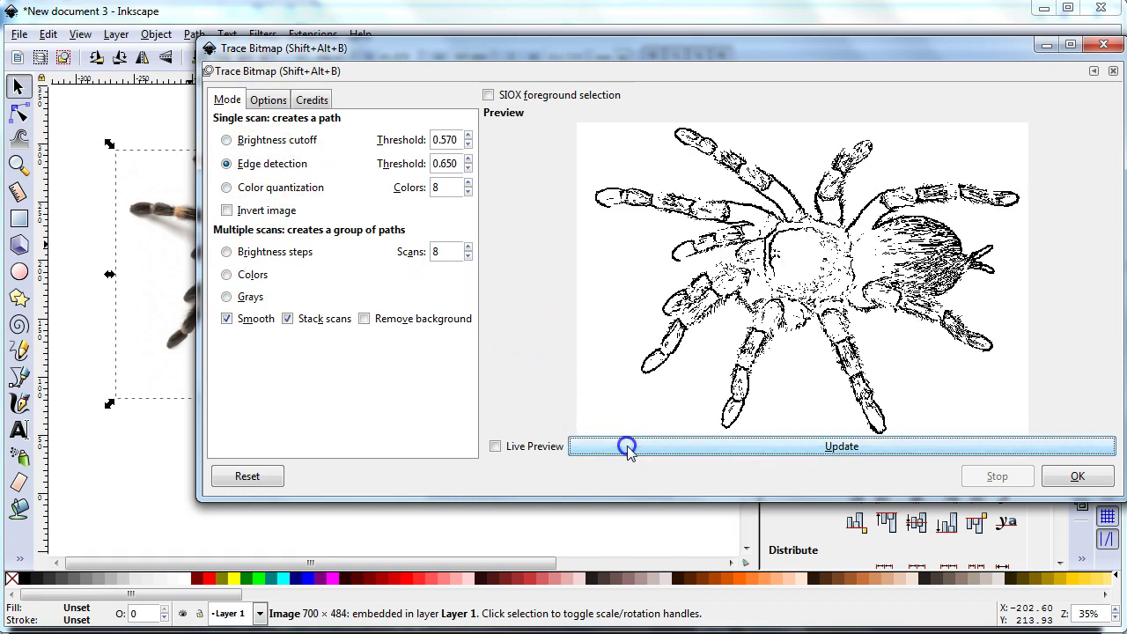
{"action": "left_click", "coordinate": [281, 188]}
{"action": "left_click", "coordinate": [674, 449]}
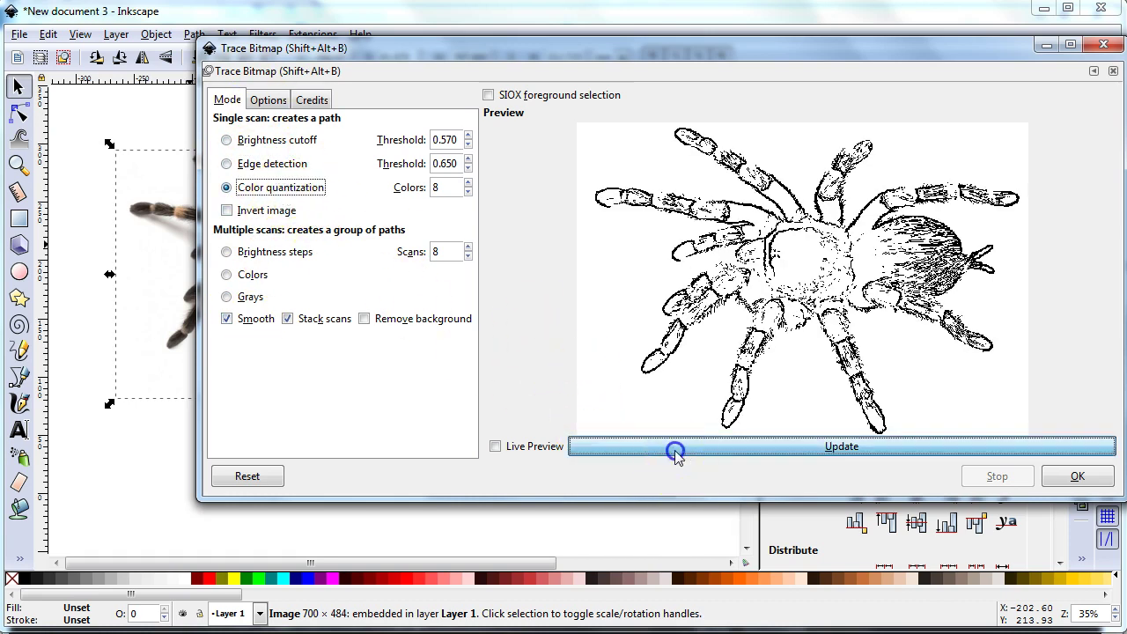
{"action": "left_click", "coordinate": [269, 142]}
{"action": "left_click", "coordinate": [784, 449]}
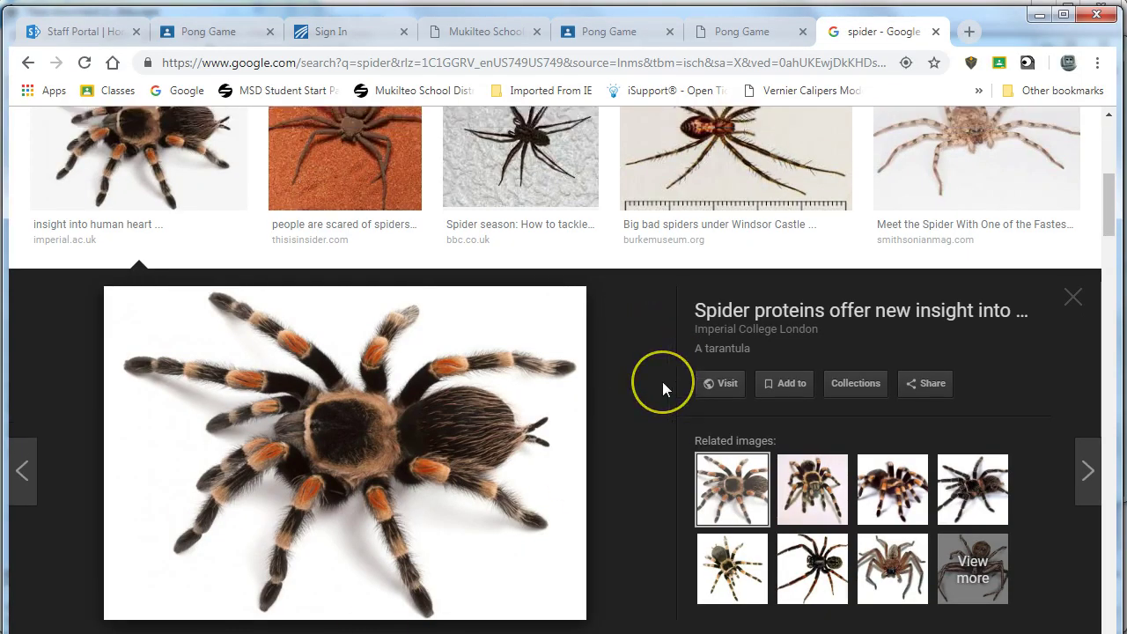
Copy the 'Big bad spiders' drawing, then close Trace Bitmap and delete the tarantula
{"action": "scroll", "coordinate": [662, 381], "scroll_direction": "up", "scroll_amount": 3}
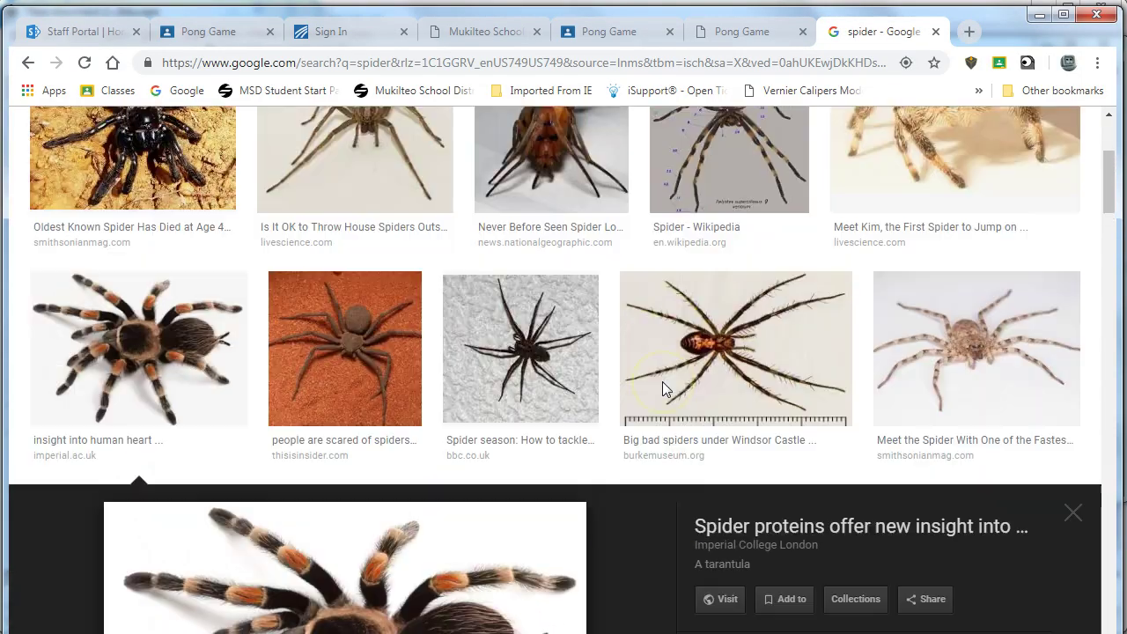
{"action": "left_click", "coordinate": [773, 398]}
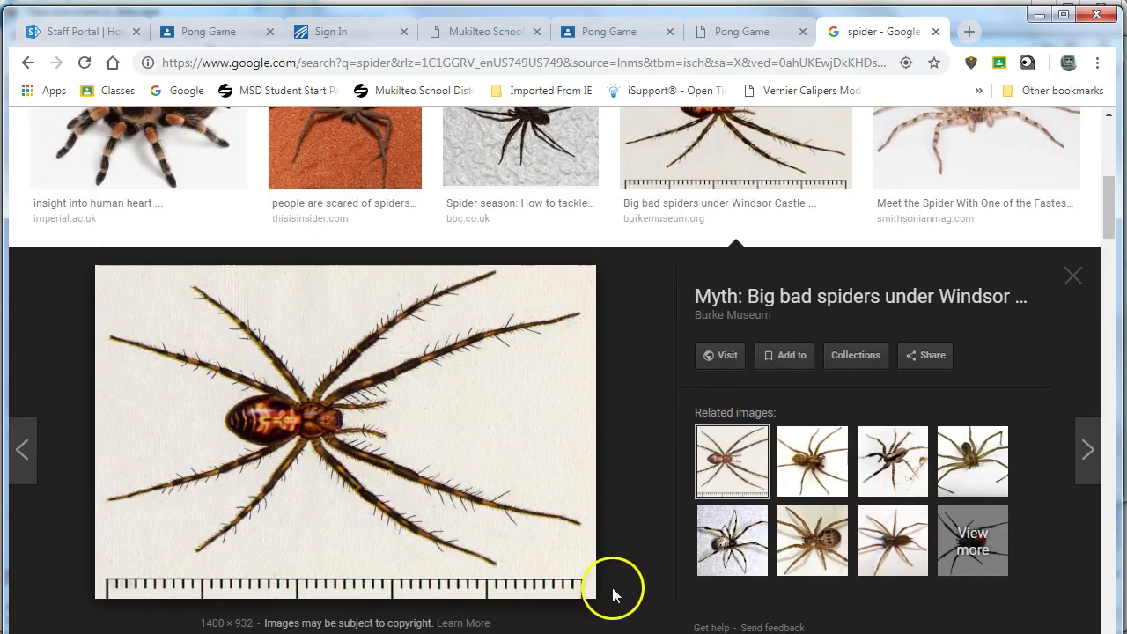
{"action": "right_click", "coordinate": [313, 479]}
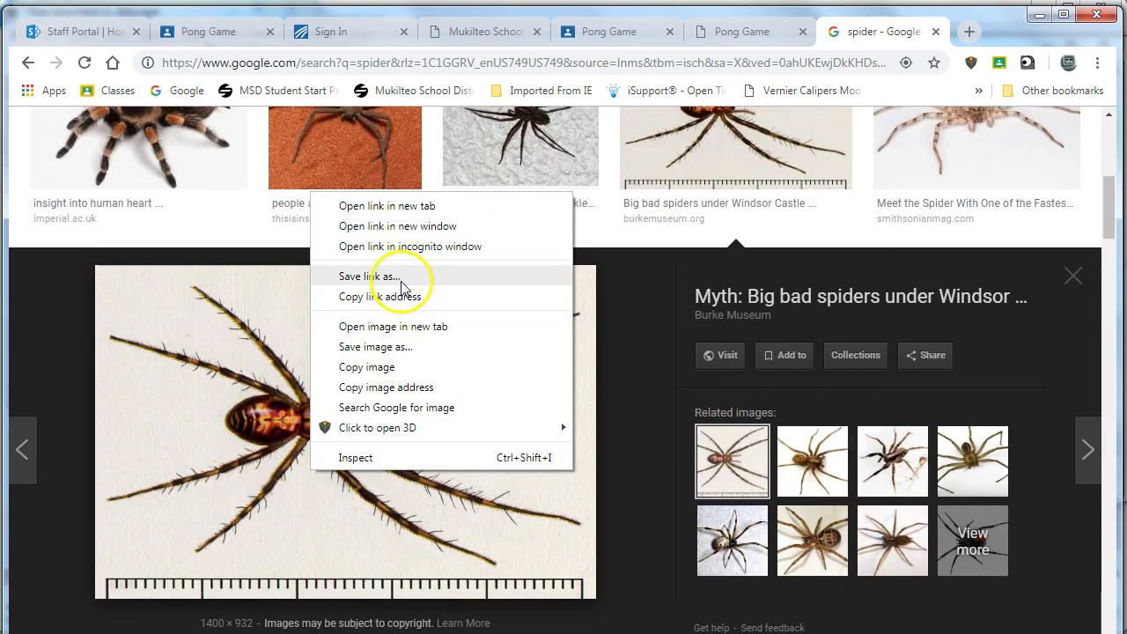
{"action": "left_click", "coordinate": [405, 364]}
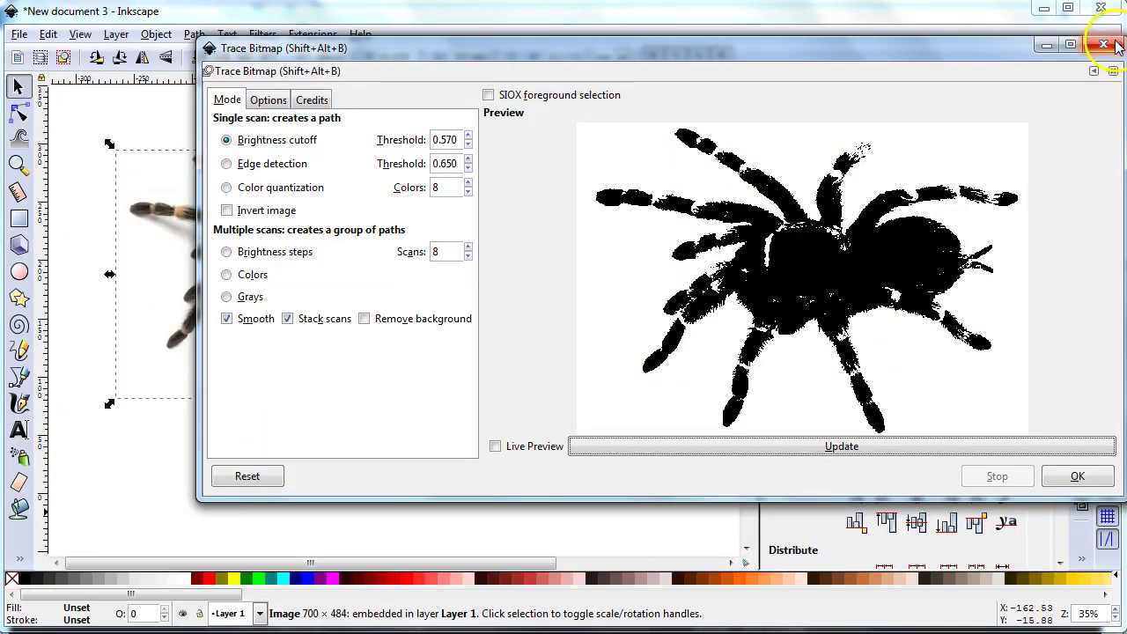
{"action": "left_click", "coordinate": [1104, 45]}
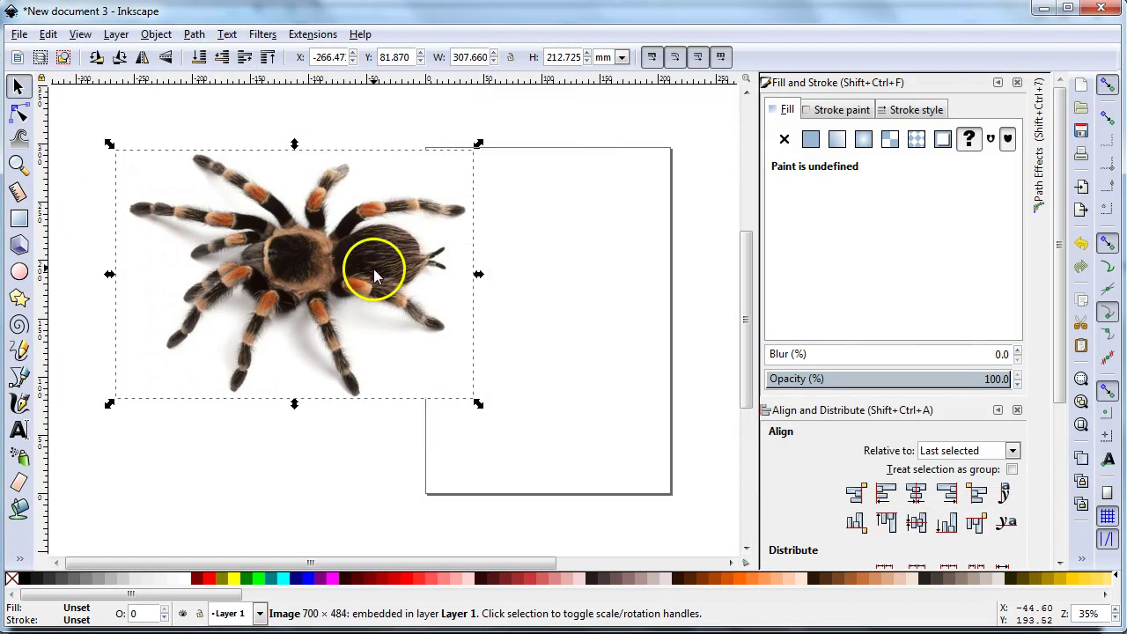
{"action": "key", "text": "Delete"}
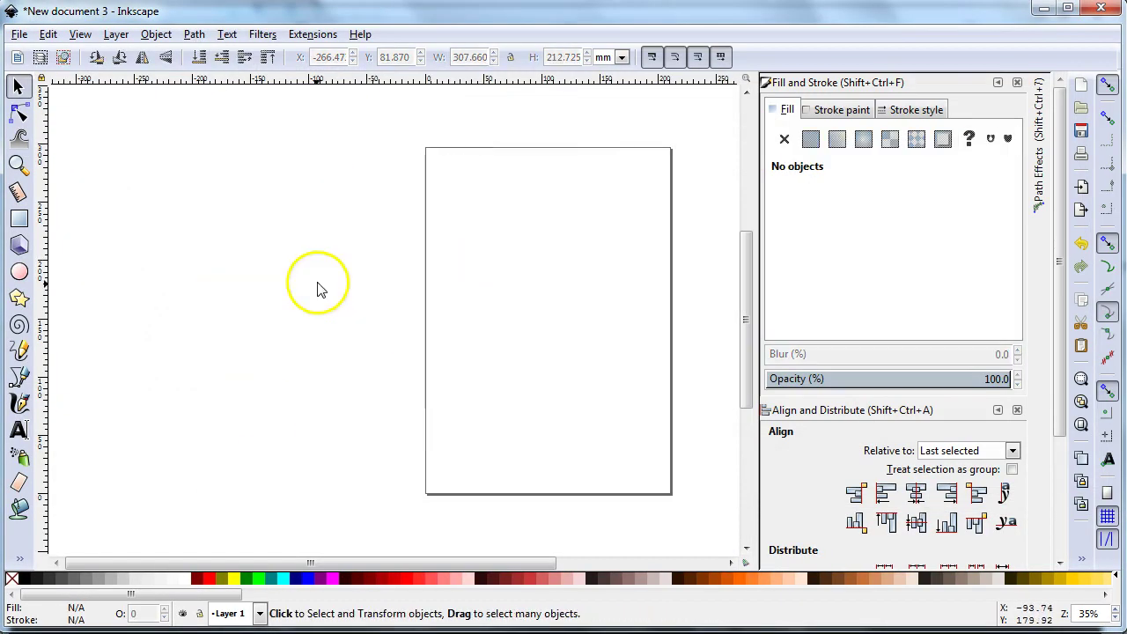
Paste the long-legged spider and trace it at Brightness cutoff 0.570 into a black path
{"action": "right_click", "coordinate": [201, 215]}
{"action": "left_click", "coordinate": [265, 312]}
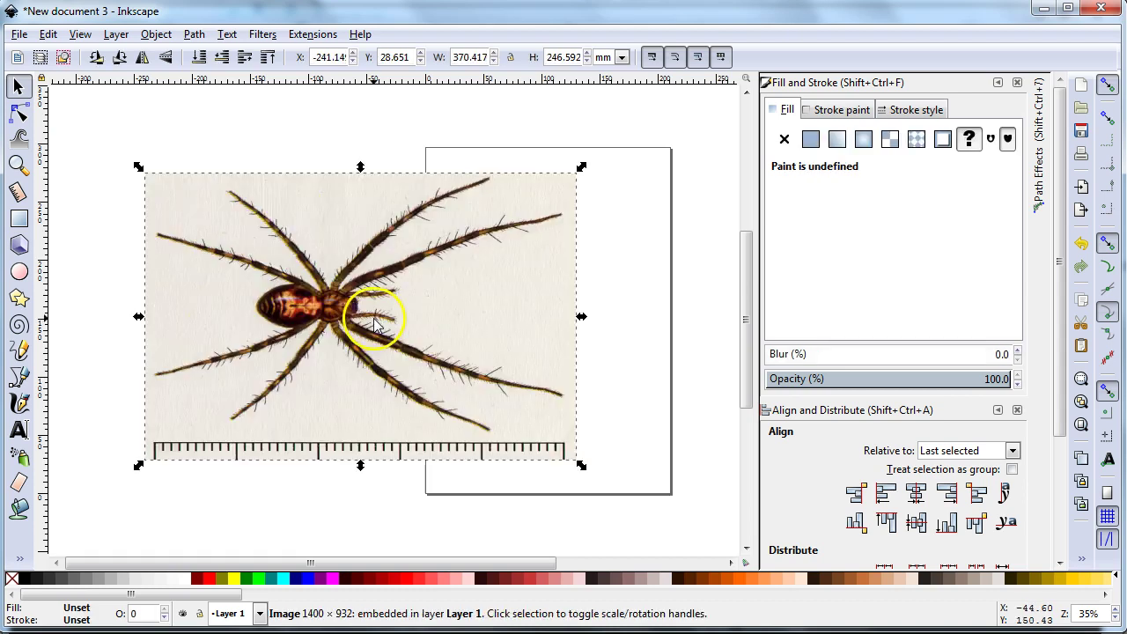
{"action": "right_click", "coordinate": [333, 305]}
{"action": "left_click", "coordinate": [407, 489]}
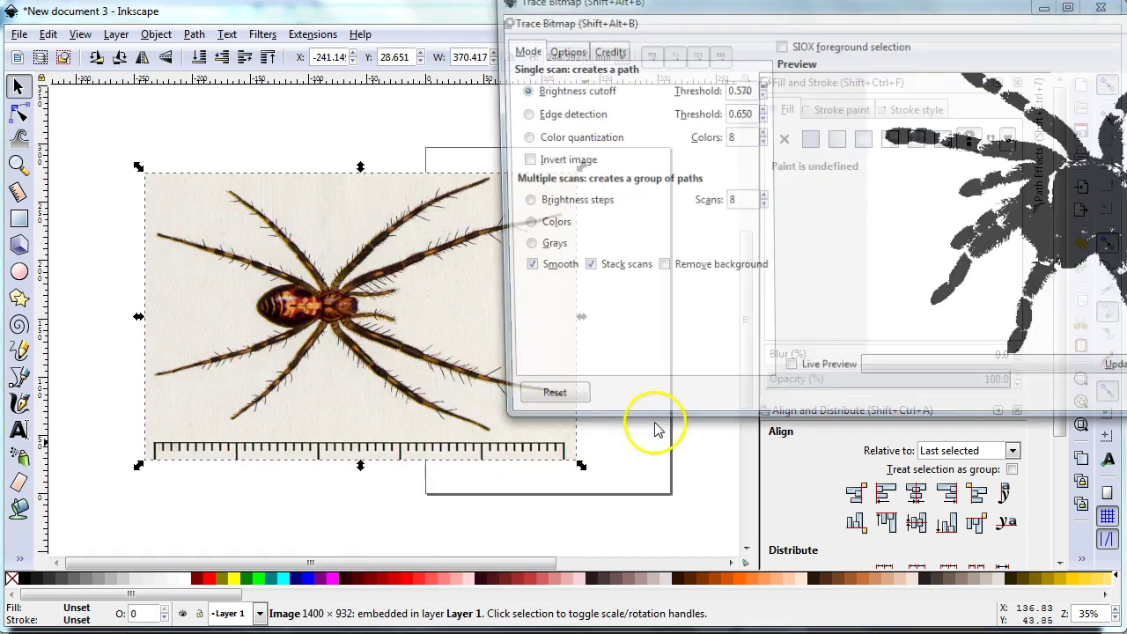
{"action": "left_click", "coordinate": [995, 373]}
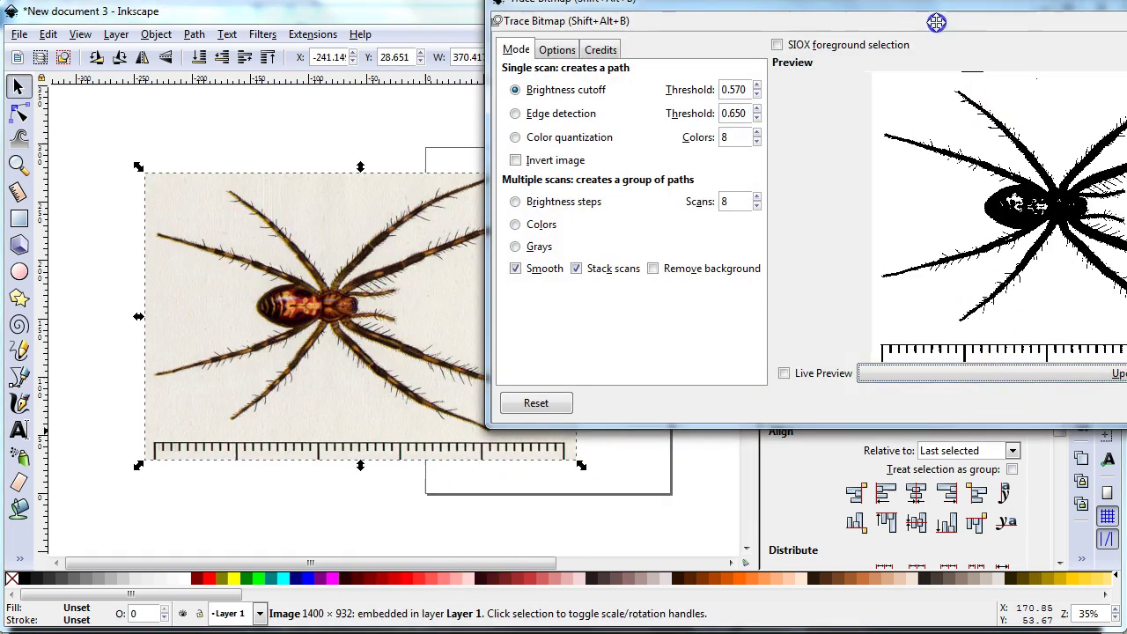
{"action": "left_click_drag", "start_coordinate": [844, 16], "coordinate": [494, 52]}
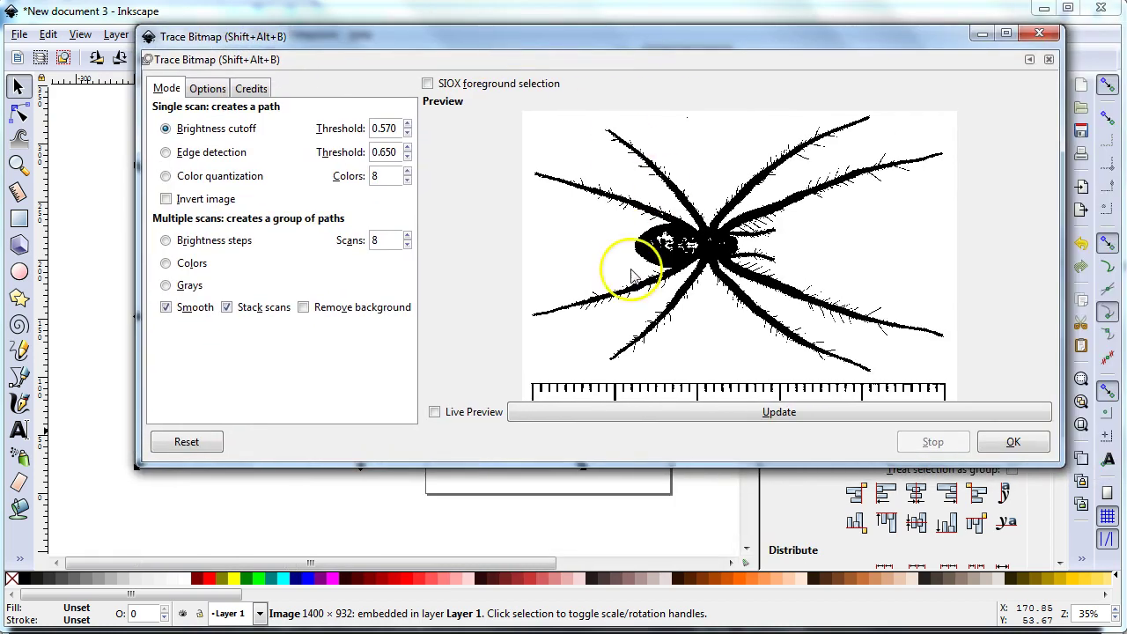
{"action": "left_click", "coordinate": [1014, 442]}
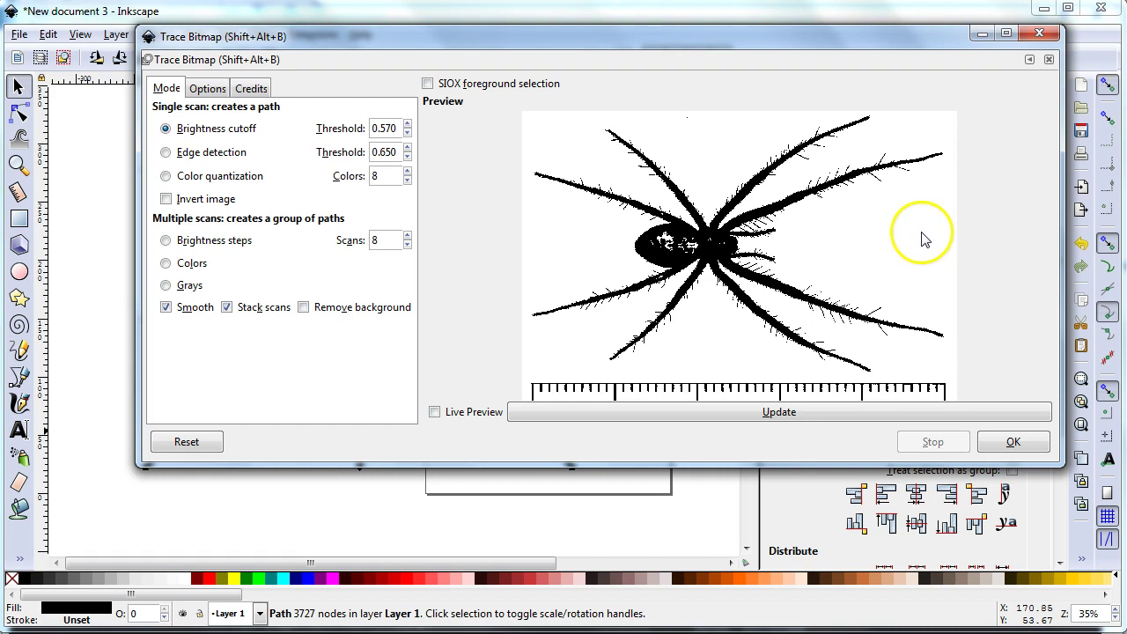
Close the tracing dialog and drag the traced spider off the photo to the right
{"action": "left_click", "coordinate": [1040, 35]}
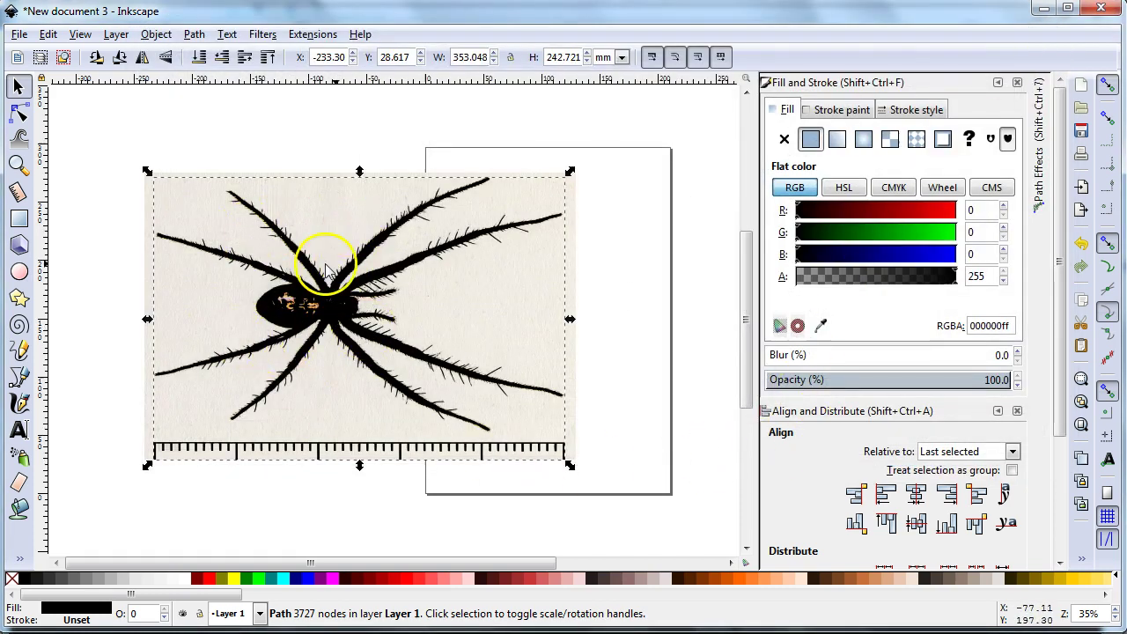
{"action": "mouse_move", "coordinate": [254, 321]}
{"action": "left_mouse_down"}
{"action": "mouse_move", "coordinate": [352, 303]}
{"action": "mouse_move", "coordinate": [344, 326]}
{"action": "left_mouse_up"}
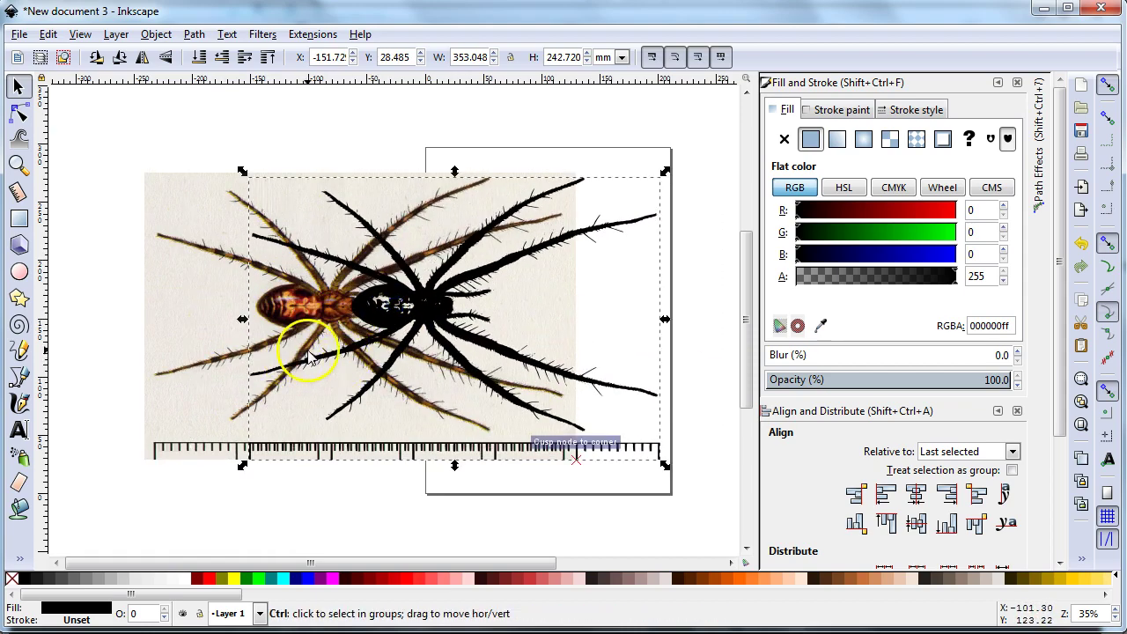
{"action": "scroll", "coordinate": [303, 352], "scroll_direction": "up", "scroll_amount": 13}
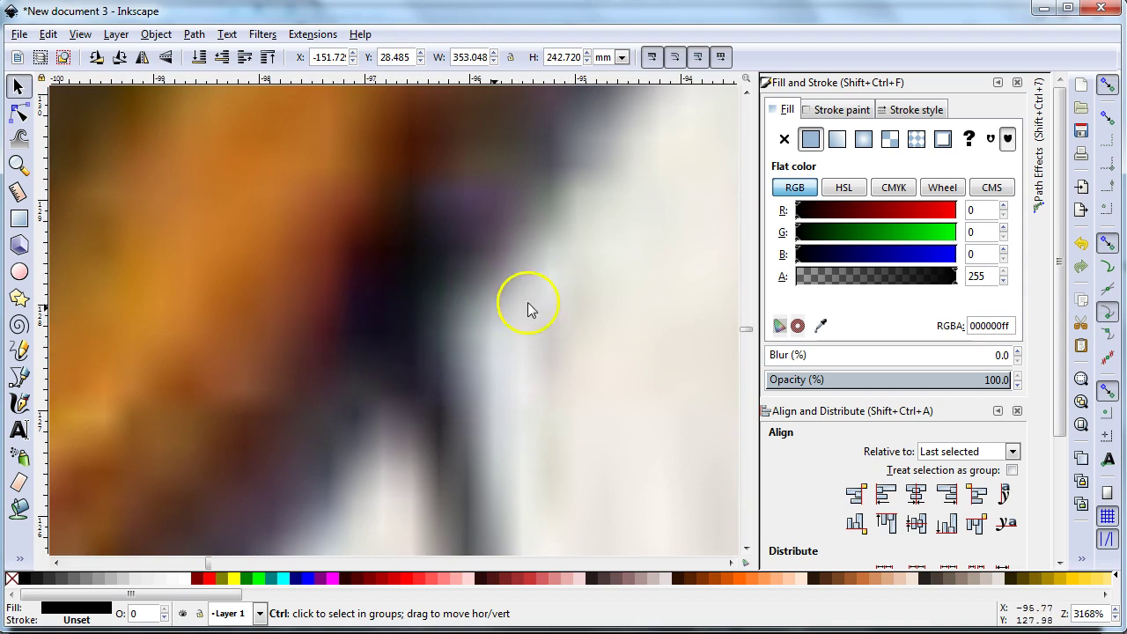
{"action": "scroll", "coordinate": [437, 350], "scroll_direction": "down", "scroll_amount": 6}
{"action": "scroll", "coordinate": [591, 425], "scroll_direction": "up", "scroll_amount": 4}
Inspect the traced outline's nodes, selecting segments around a leg spike's tip
{"action": "key", "text": "n"}
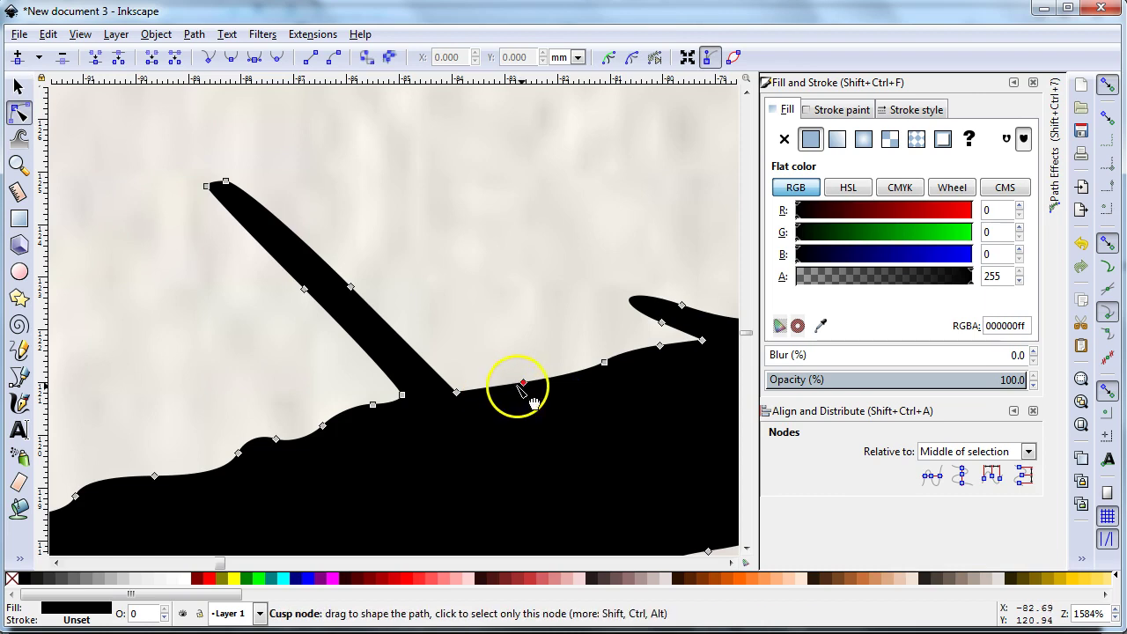
{"action": "left_click", "coordinate": [629, 354]}
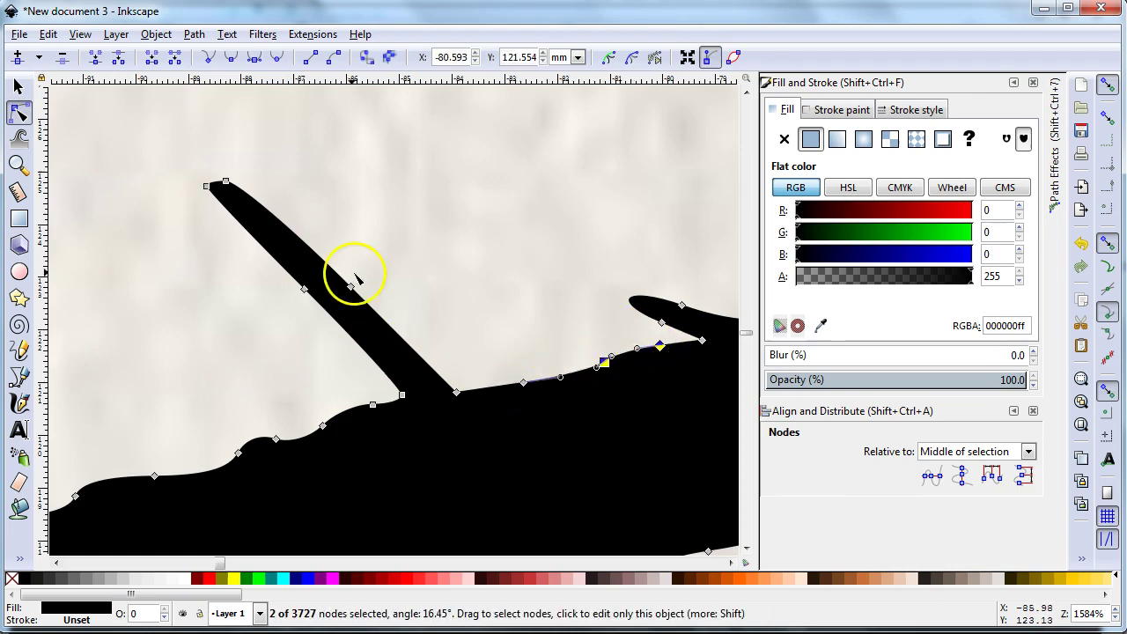
{"action": "left_click", "coordinate": [264, 214]}
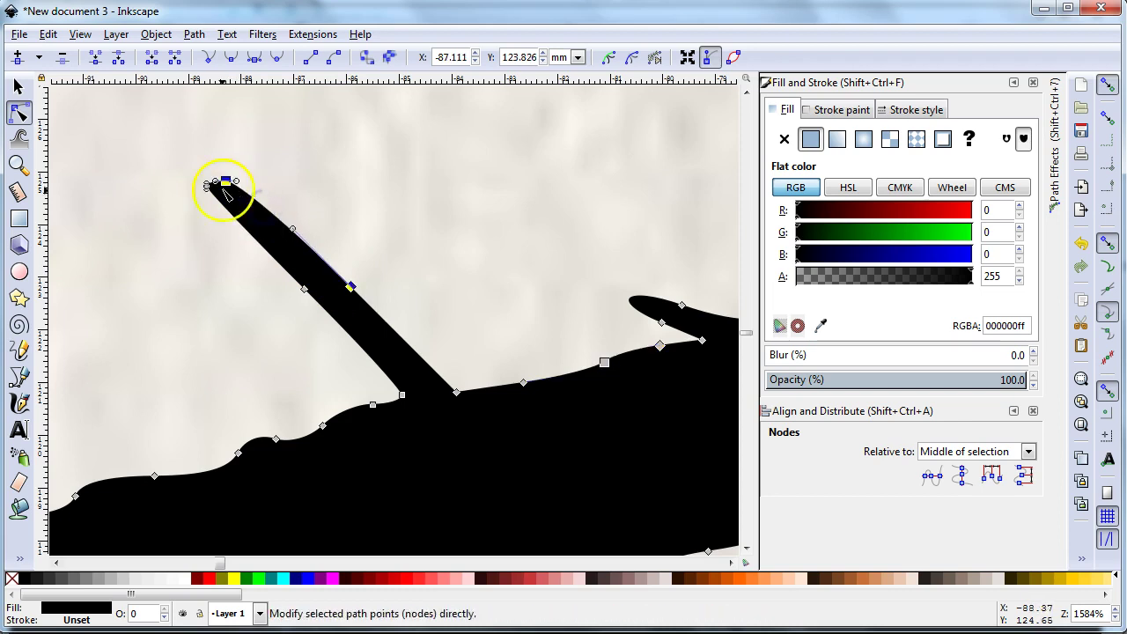
{"action": "left_click", "coordinate": [476, 340]}
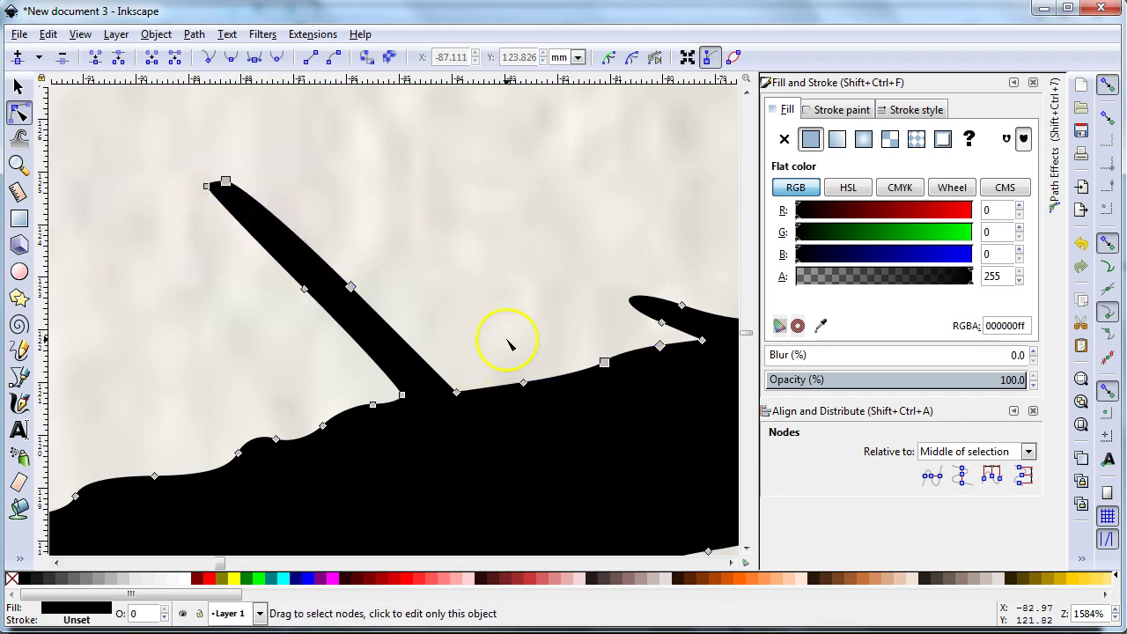
{"action": "scroll", "coordinate": [483, 329], "scroll_direction": "down", "scroll_amount": 10}
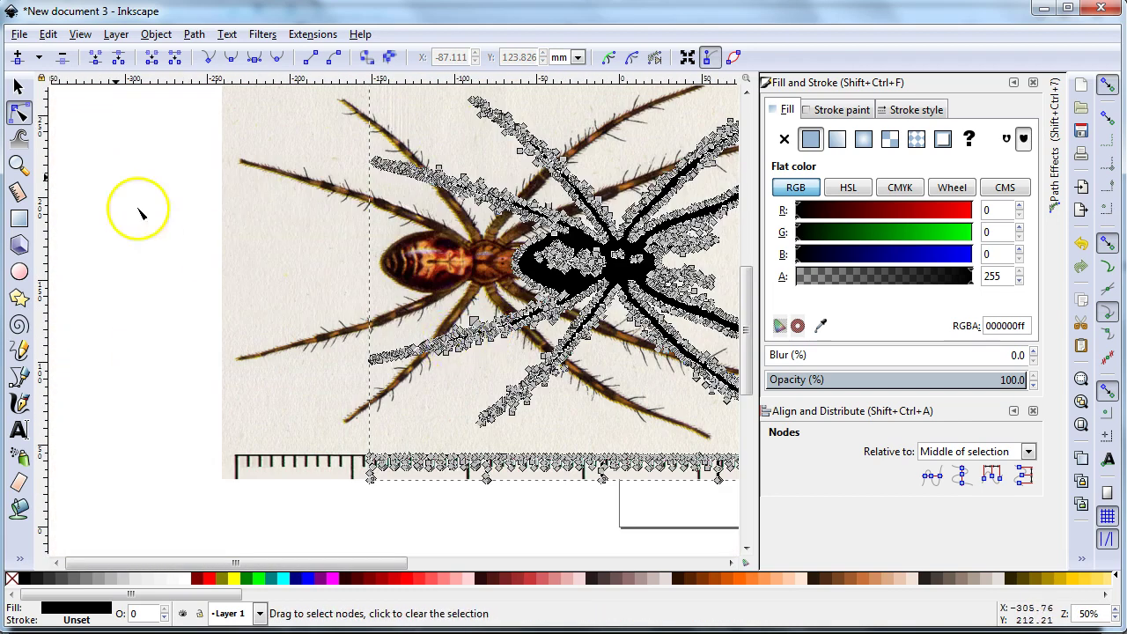
Delete the original spider photo and move the black silhouette left
{"action": "key", "text": "s"}
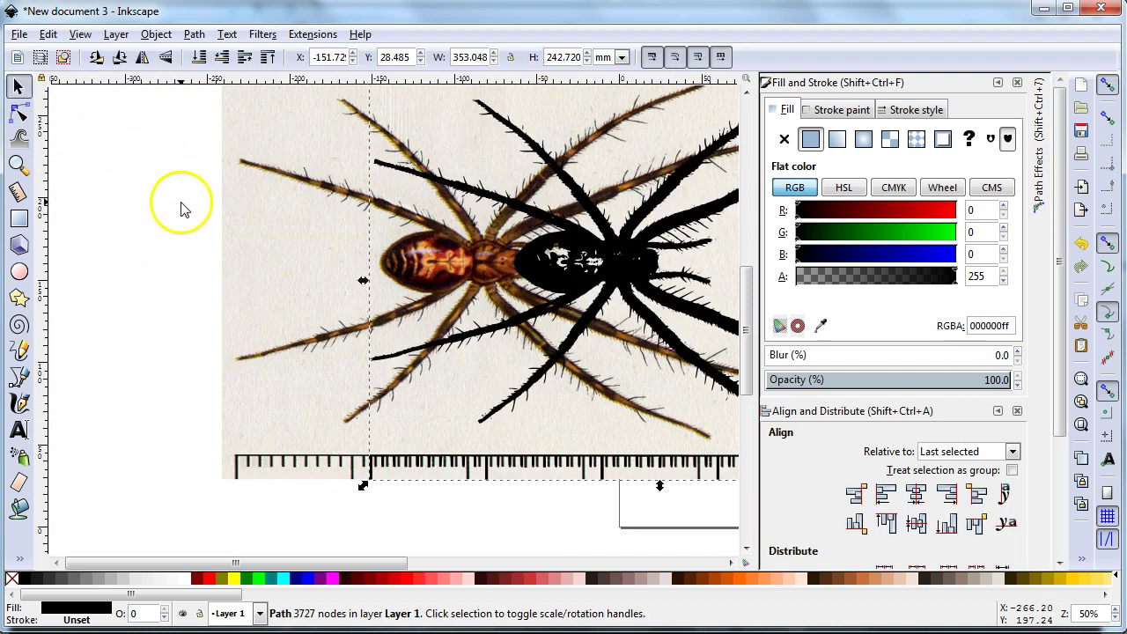
{"action": "key", "text": "Escape"}
{"action": "left_click", "coordinate": [625, 275]}
{"action": "left_click", "coordinate": [281, 315]}
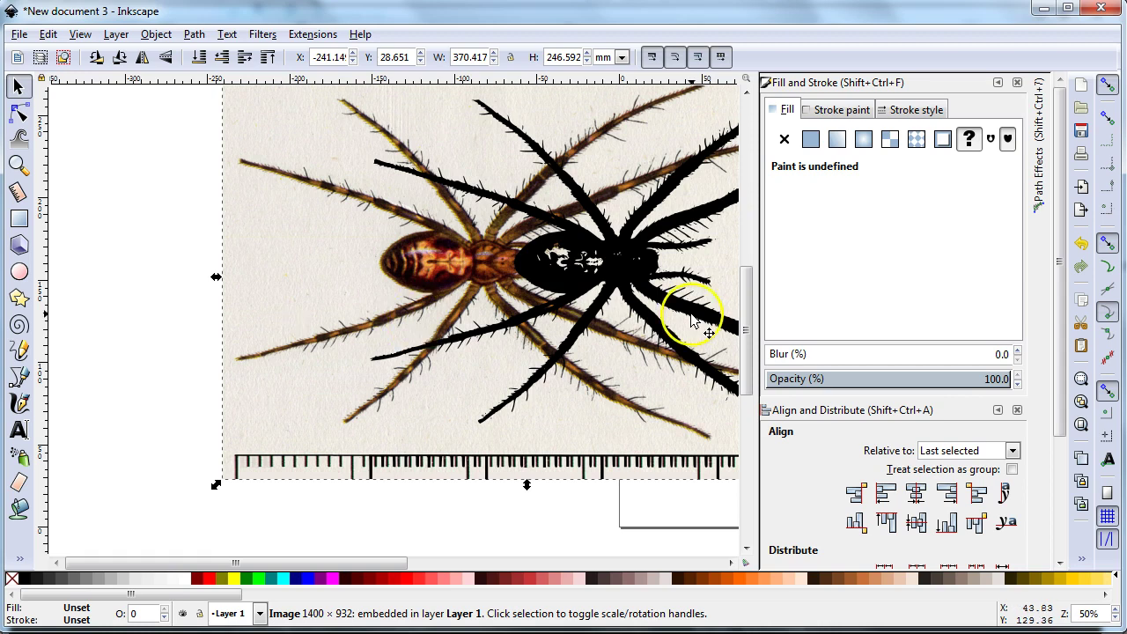
{"action": "key", "text": "Delete"}
{"action": "left_click_drag", "start_coordinate": [579, 276], "coordinate": [321, 267]}
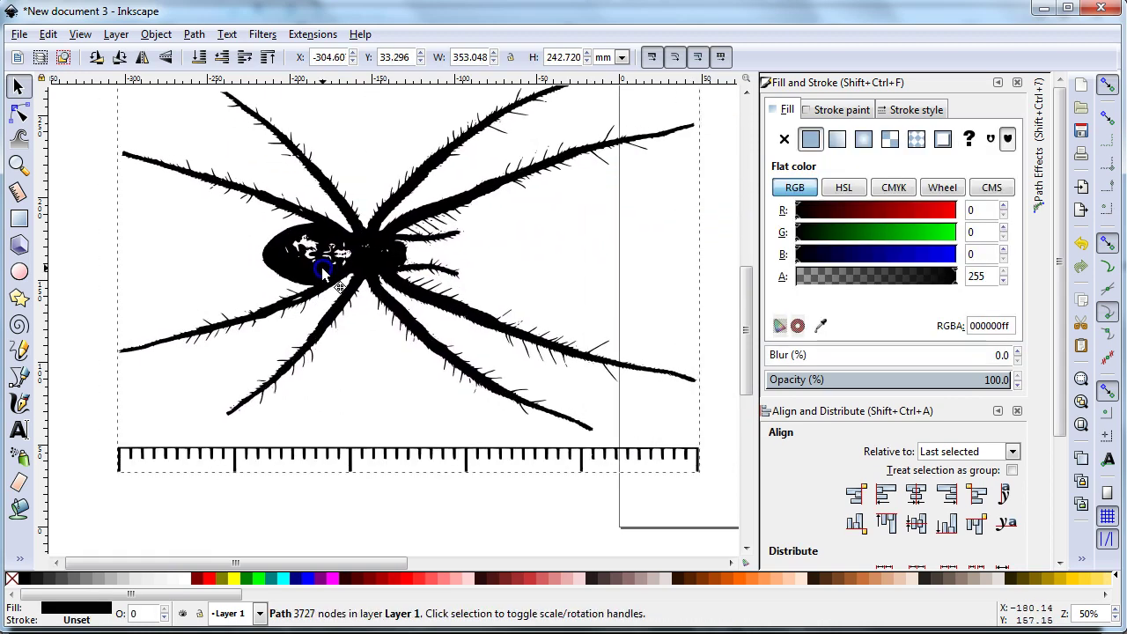
{"action": "scroll", "coordinate": [397, 302], "scroll_direction": "down", "scroll_amount": 1, "text": "ctrl"}
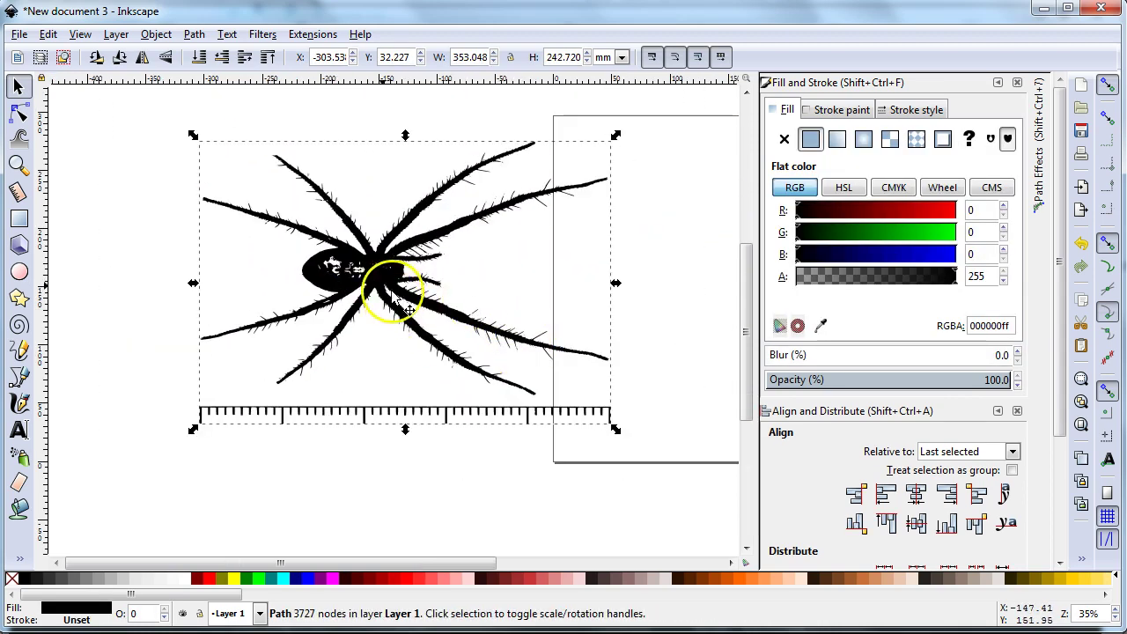
{"action": "left_click_drag", "start_coordinate": [395, 301], "coordinate": [294, 291]}
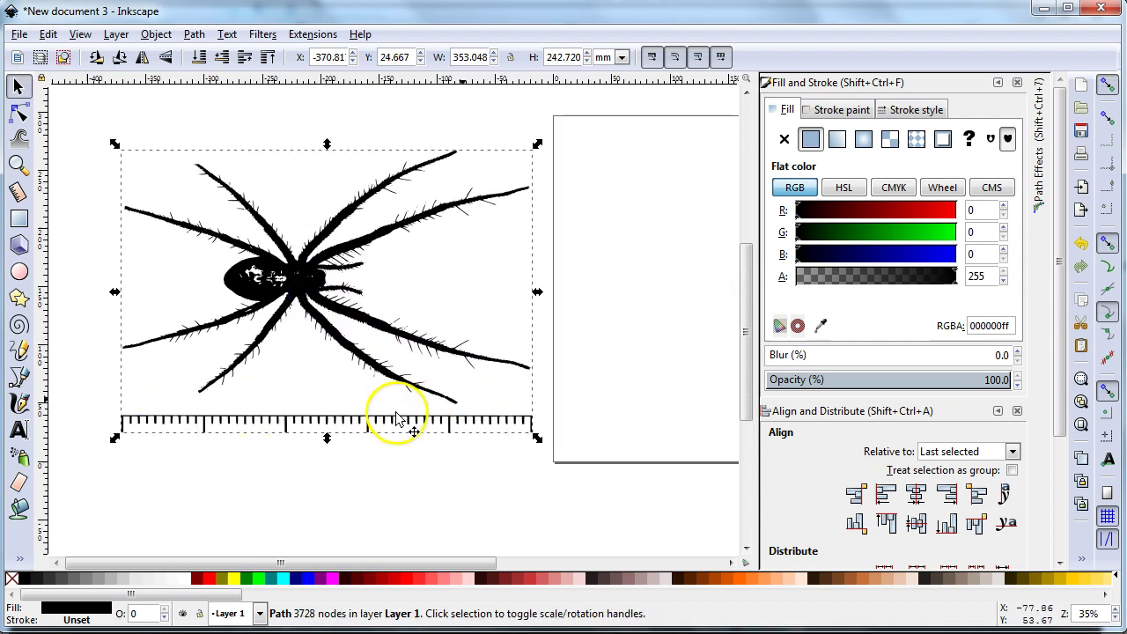
Delete the traced ruler's nodes beneath the spider from the path
{"action": "double_click", "coordinate": [448, 427]}
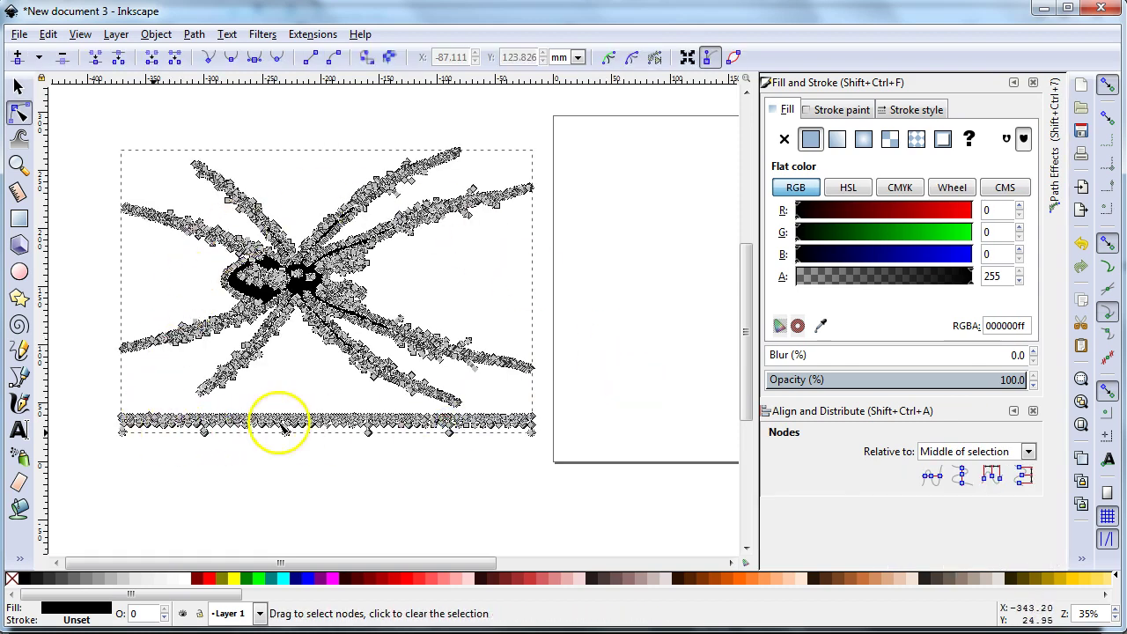
{"action": "left_click_drag", "start_coordinate": [214, 471], "coordinate": [601, 507]}
{"action": "key", "text": "Delete"}
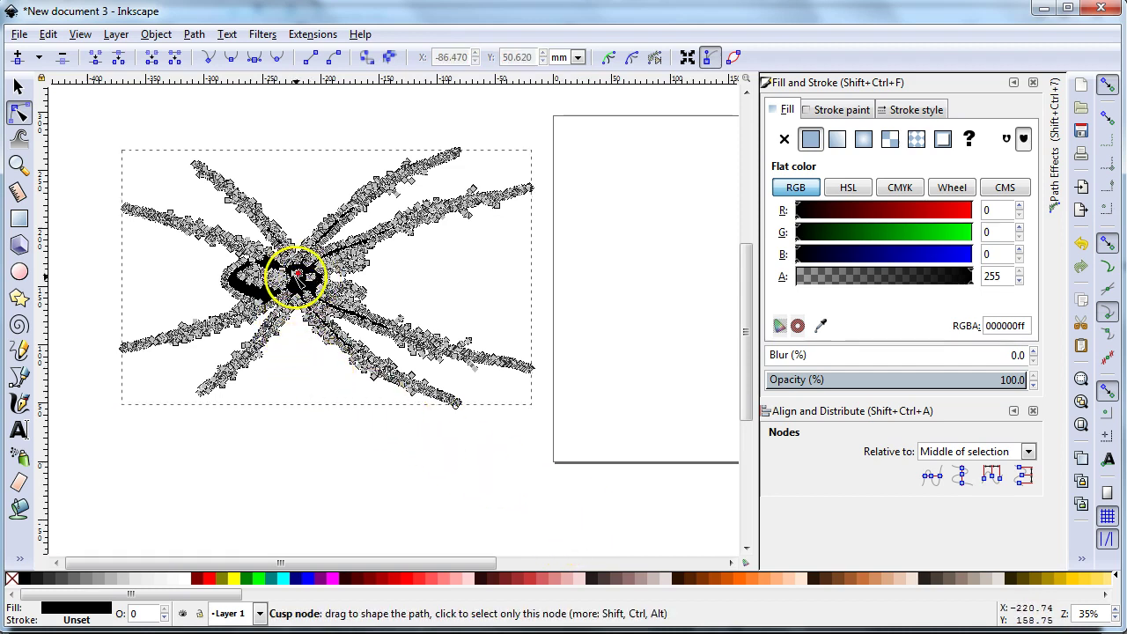
{"action": "left_click", "coordinate": [416, 274]}
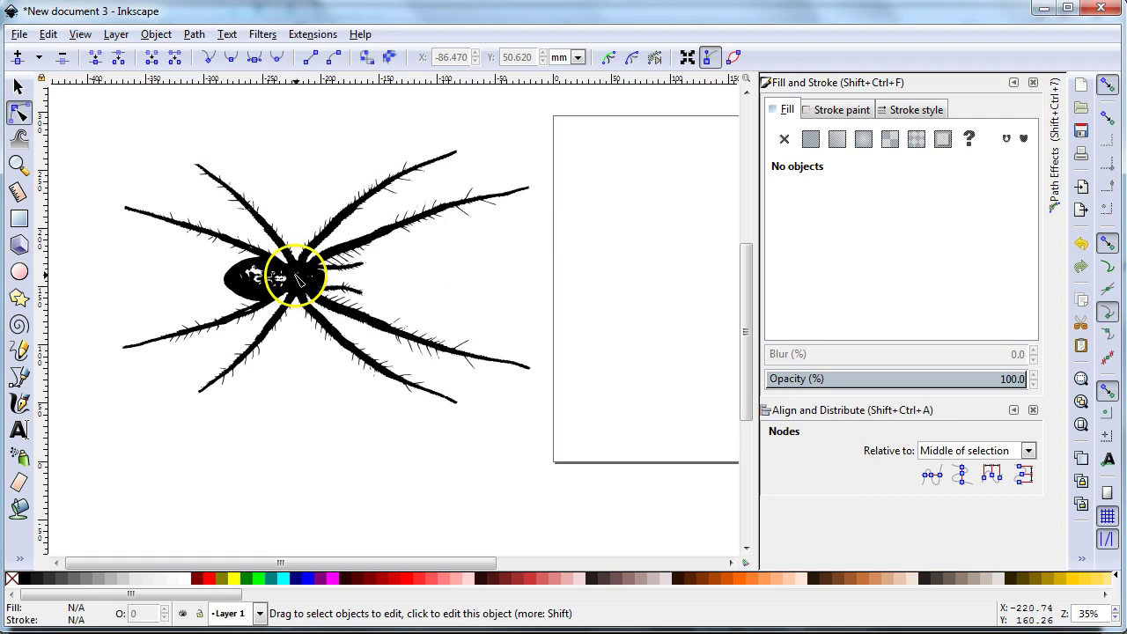
Collapse a small white speck inside the spider's body by dragging its node
{"action": "scroll", "coordinate": [304, 278], "scroll_direction": "down", "scroll_amount": 3}
{"action": "scroll", "coordinate": [304, 278], "scroll_direction": "up", "scroll_amount": 13}
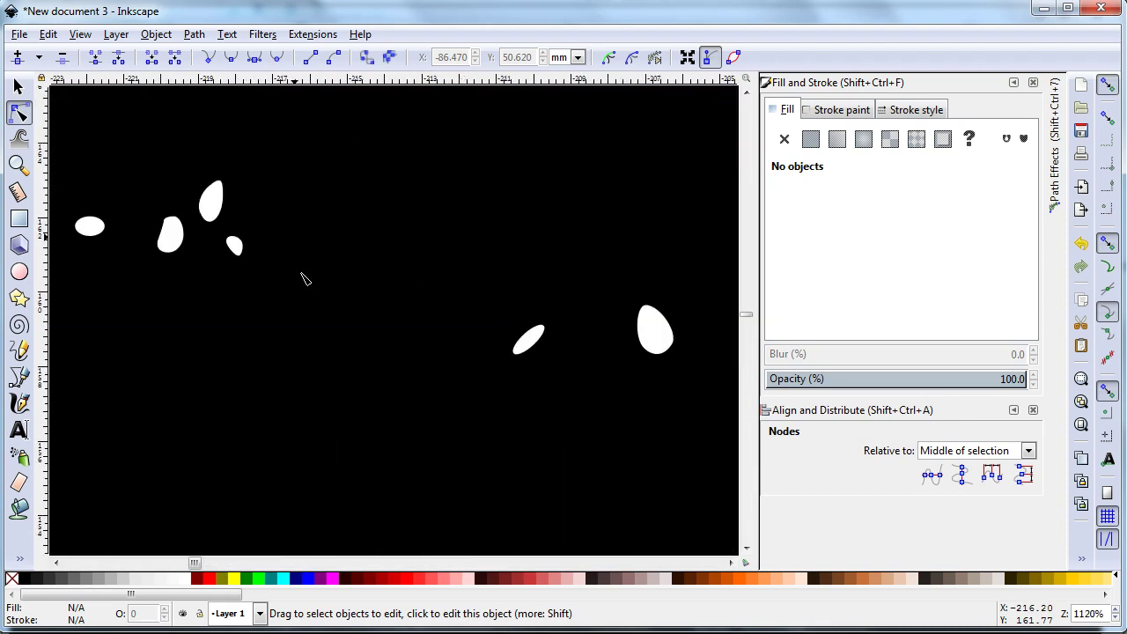
{"action": "left_click", "coordinate": [526, 350]}
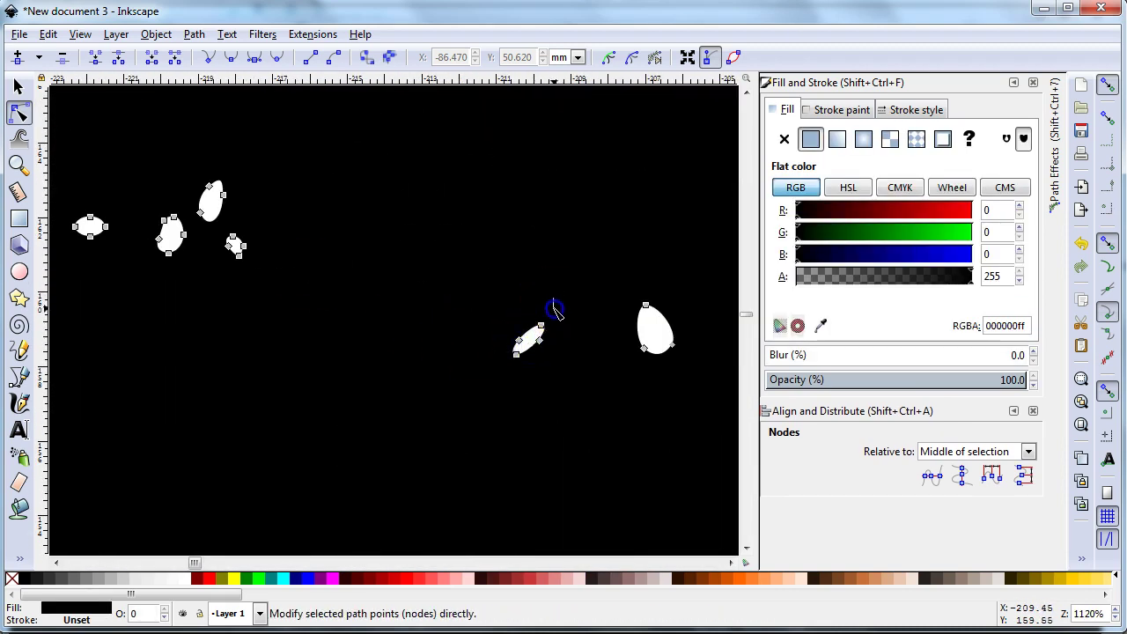
{"action": "left_click_drag", "start_coordinate": [532, 373], "coordinate": [533, 374]}
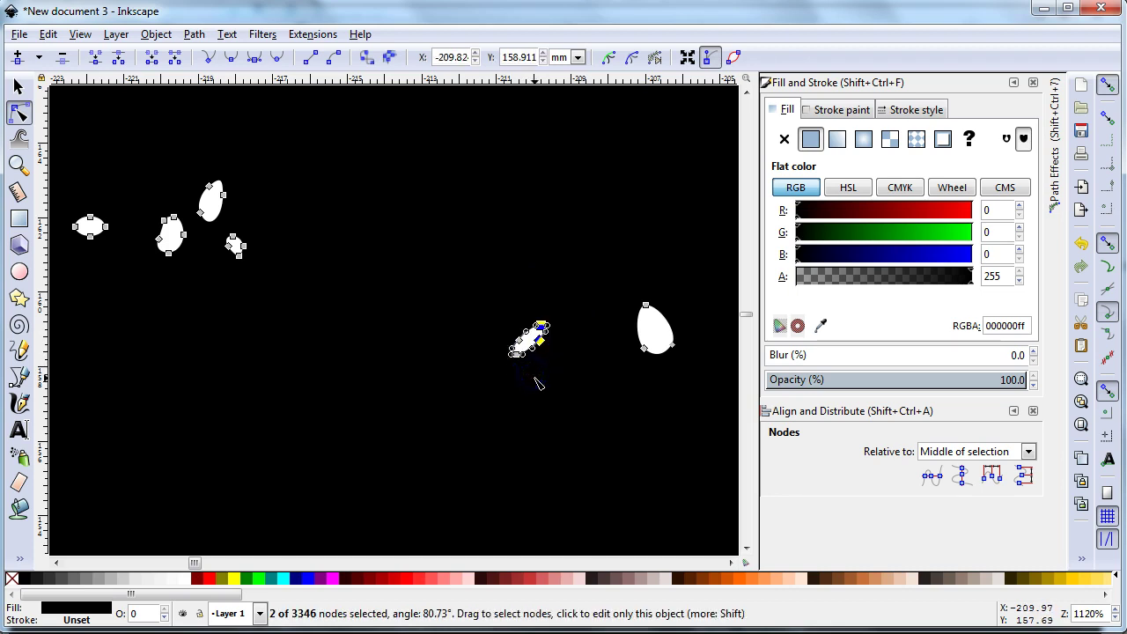
{"action": "left_click", "coordinate": [515, 353]}
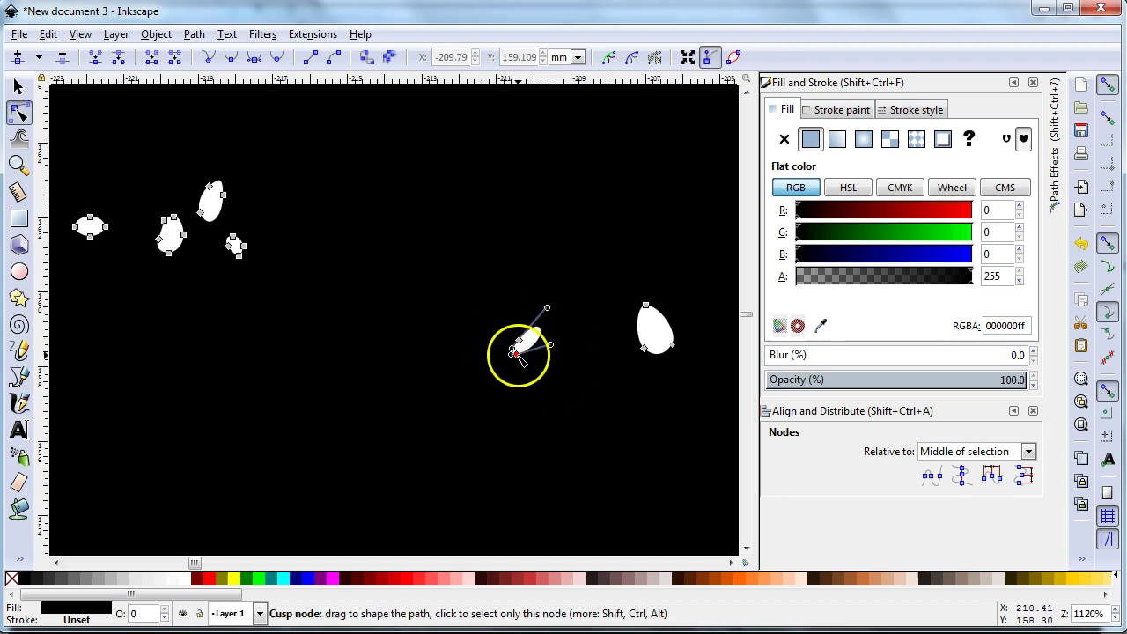
{"action": "left_click_drag", "start_coordinate": [525, 376], "coordinate": [569, 410]}
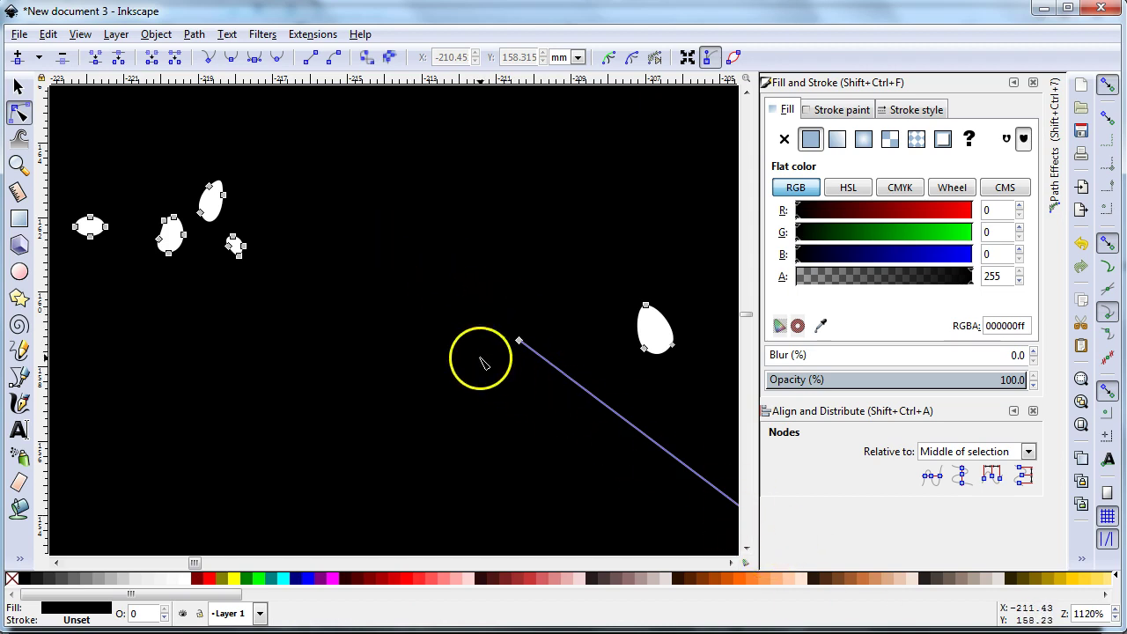
{"action": "left_click", "coordinate": [513, 378]}
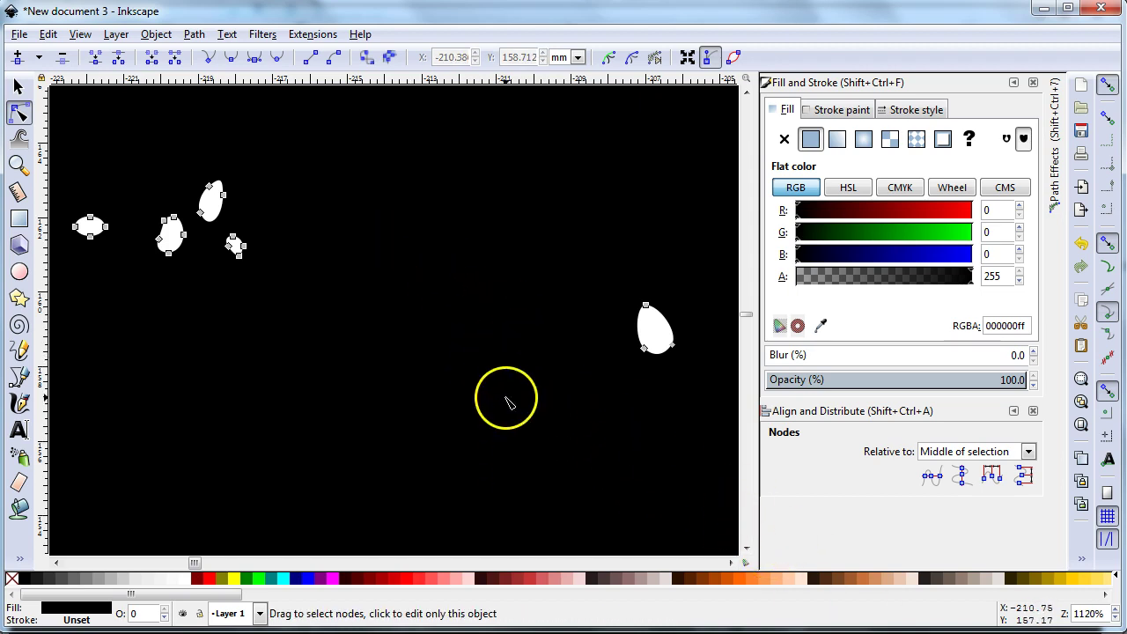
{"action": "scroll", "coordinate": [506, 398], "scroll_direction": "down", "scroll_amount": 1}
{"action": "scroll", "coordinate": [509, 398], "scroll_direction": "down", "scroll_amount": 10}
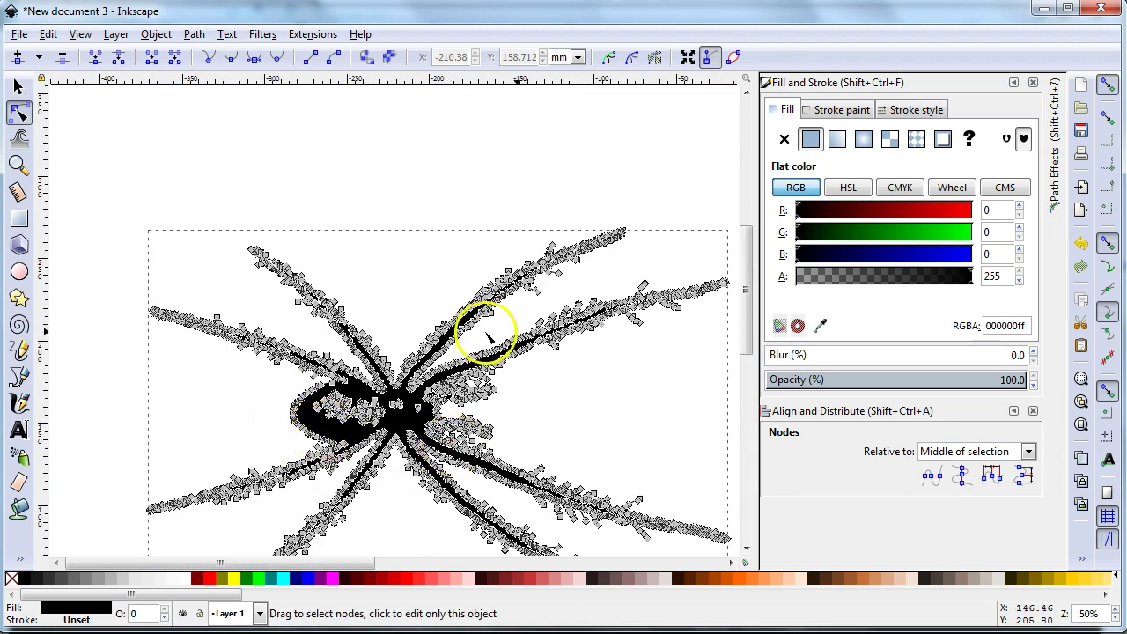
{"action": "scroll", "coordinate": [489, 438], "scroll_direction": "up", "scroll_amount": 3}
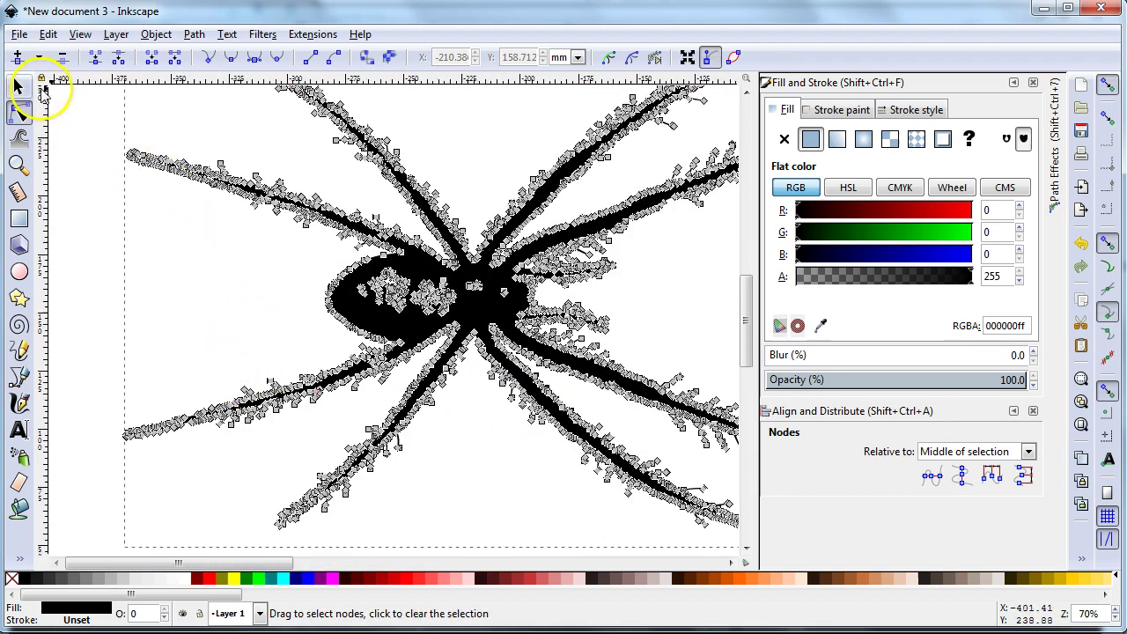
Try simplifying the spider path with Ctrl+L, then undo to keep the 3342-node outline
{"action": "key", "text": "s"}
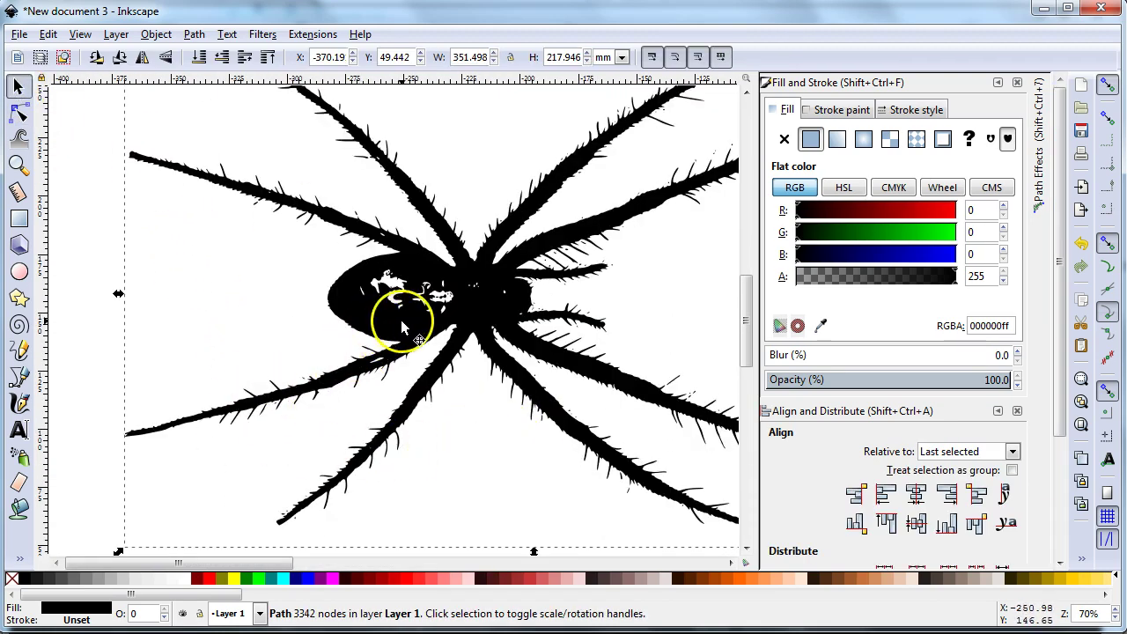
{"action": "key", "text": "ctrl+l"}
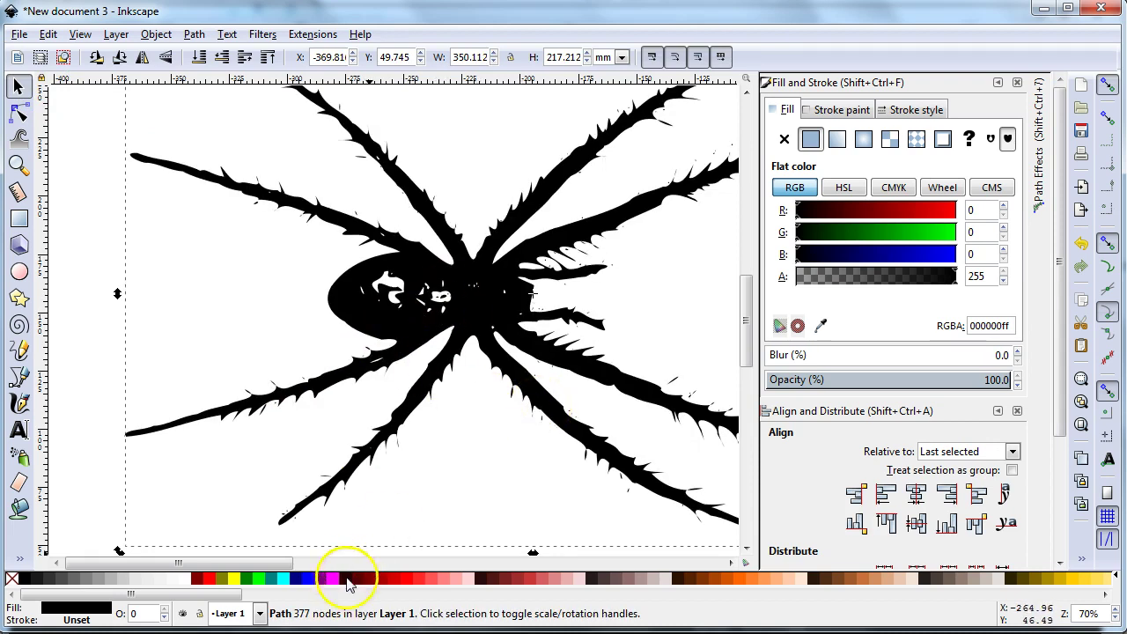
{"action": "key", "text": "ctrl+z"}
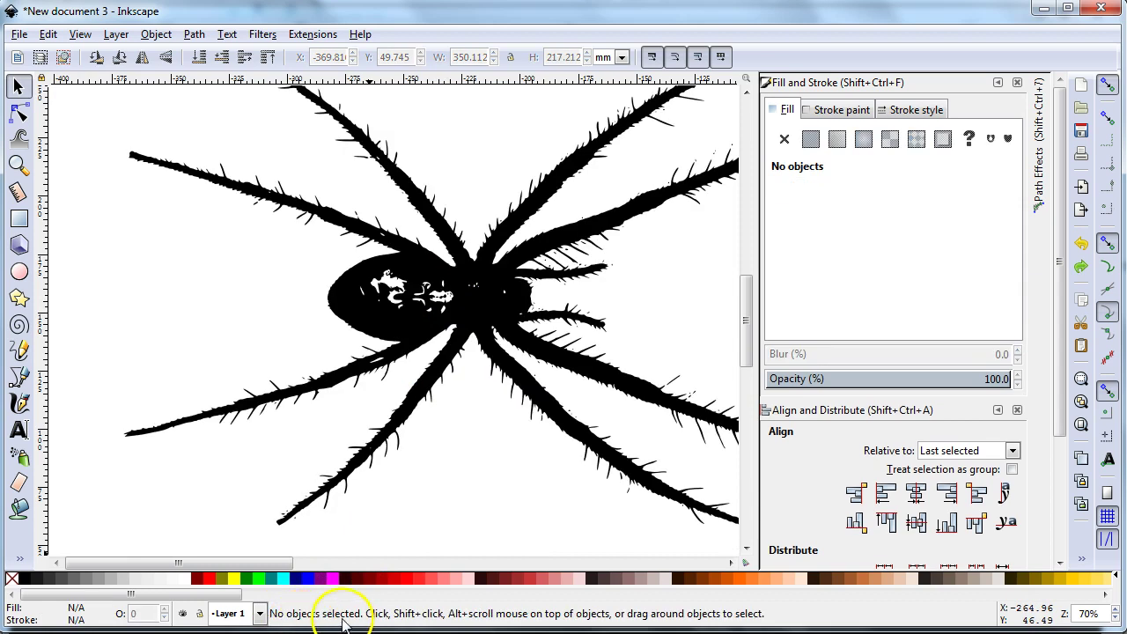
{"action": "left_click", "coordinate": [464, 326]}
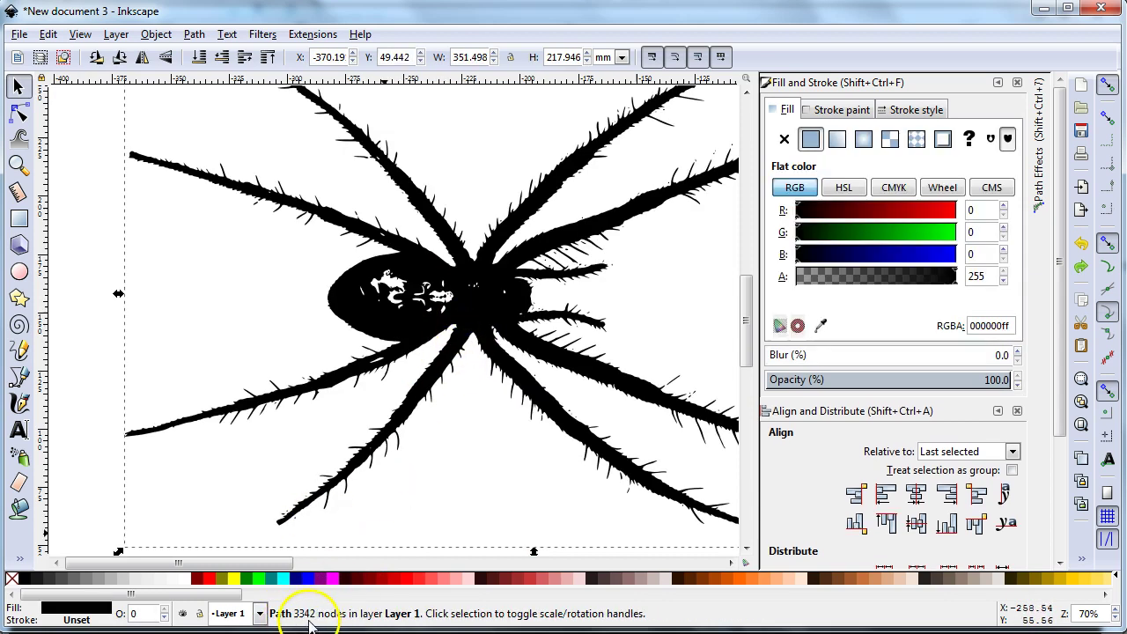
Zoom out to show the page border and switch to the 'Trace for laser' checklist
{"action": "scroll", "coordinate": [503, 387], "scroll_direction": "down", "scroll_amount": 2}
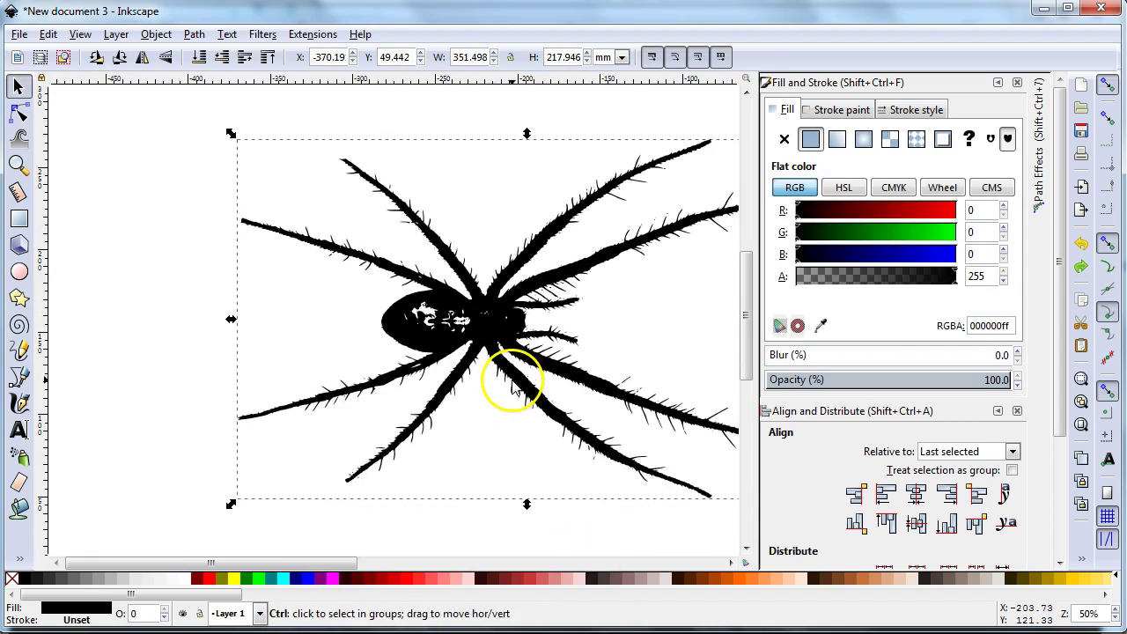
{"action": "left_click_drag", "start_coordinate": [616, 395], "coordinate": [531, 403]}
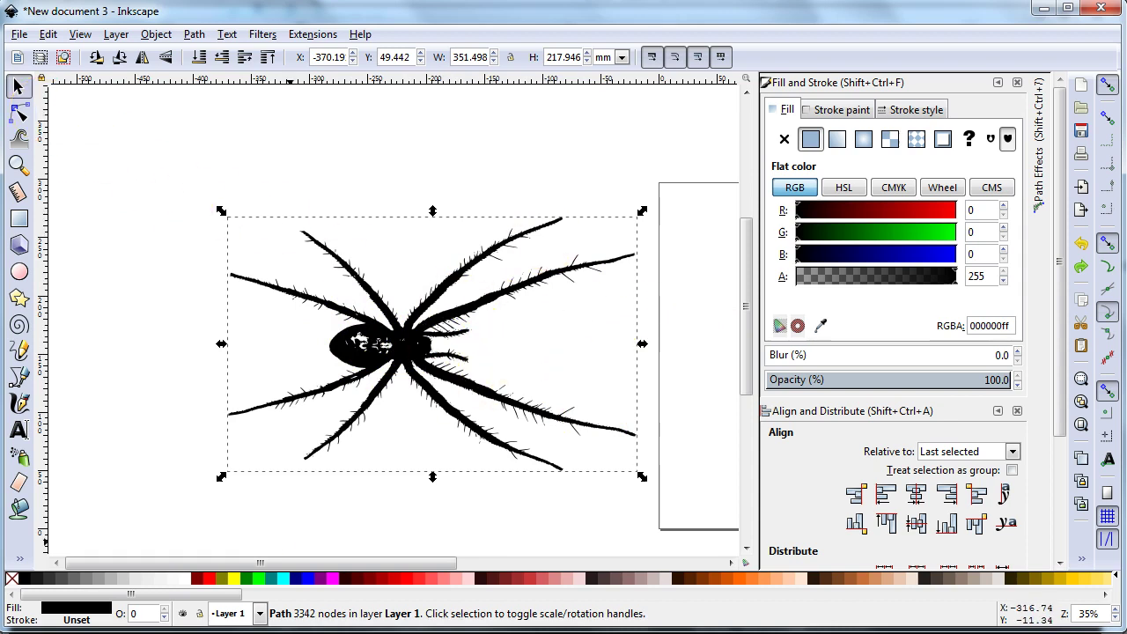
{"action": "key", "text": "alt+Tab"}
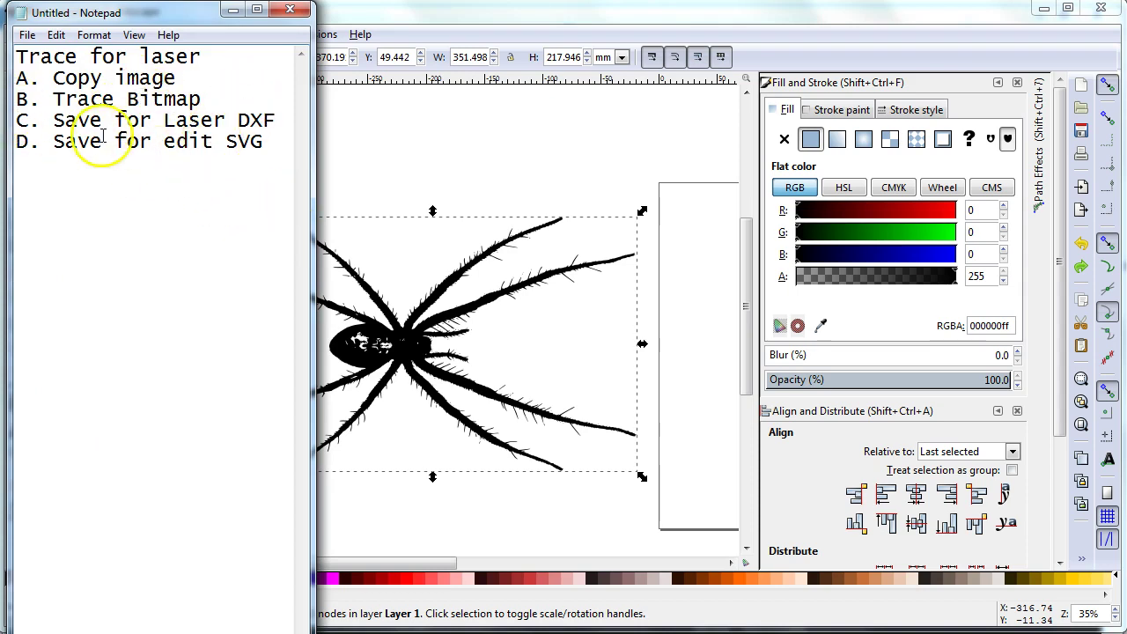
Highlight the word DXF in checklist step C, then return to Inkscape
{"action": "double_click", "coordinate": [264, 120]}
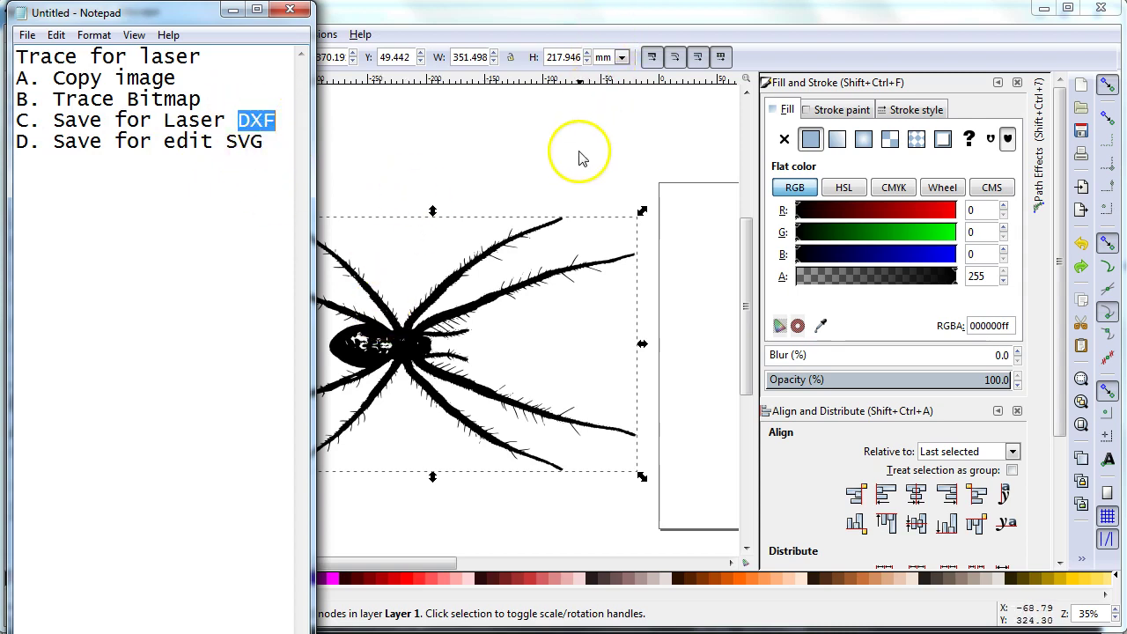
{"action": "left_click", "coordinate": [483, 164]}
Save the drawing as spiderExample in Desktop Cutting Plotter (DXF R14) format
{"action": "left_click", "coordinate": [103, 102]}
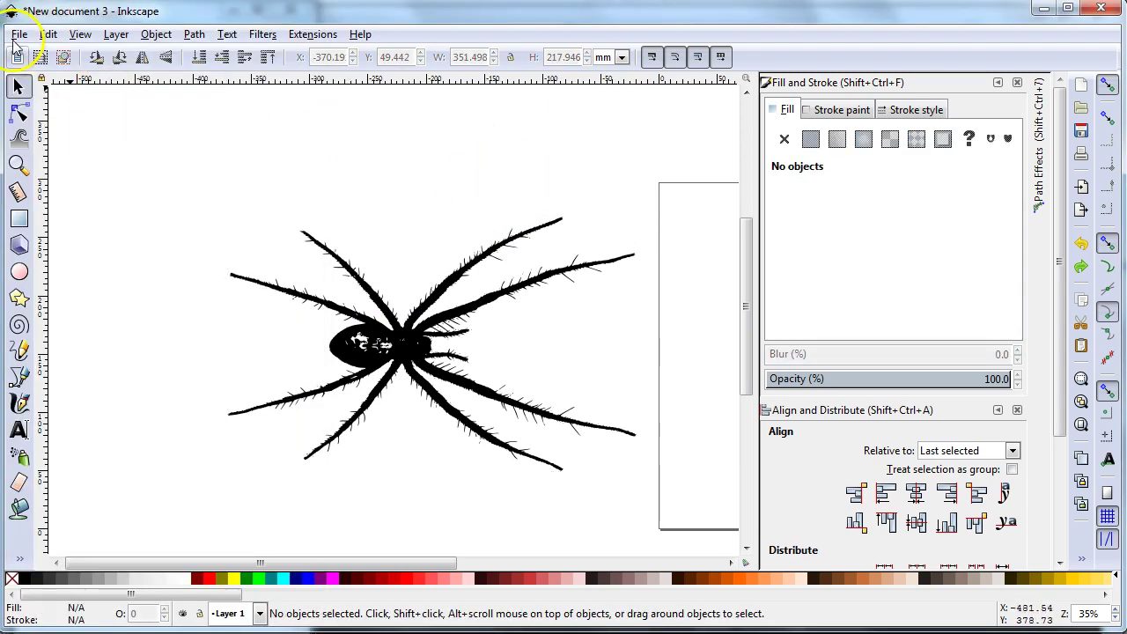
{"action": "left_click", "coordinate": [20, 35]}
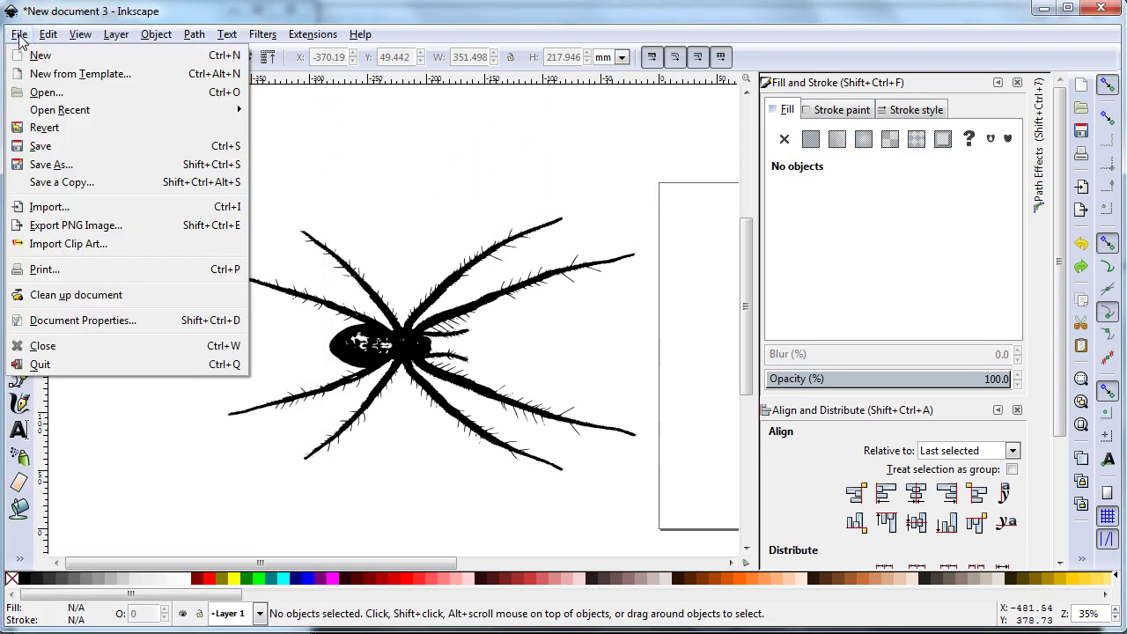
{"action": "left_click", "coordinate": [103, 163]}
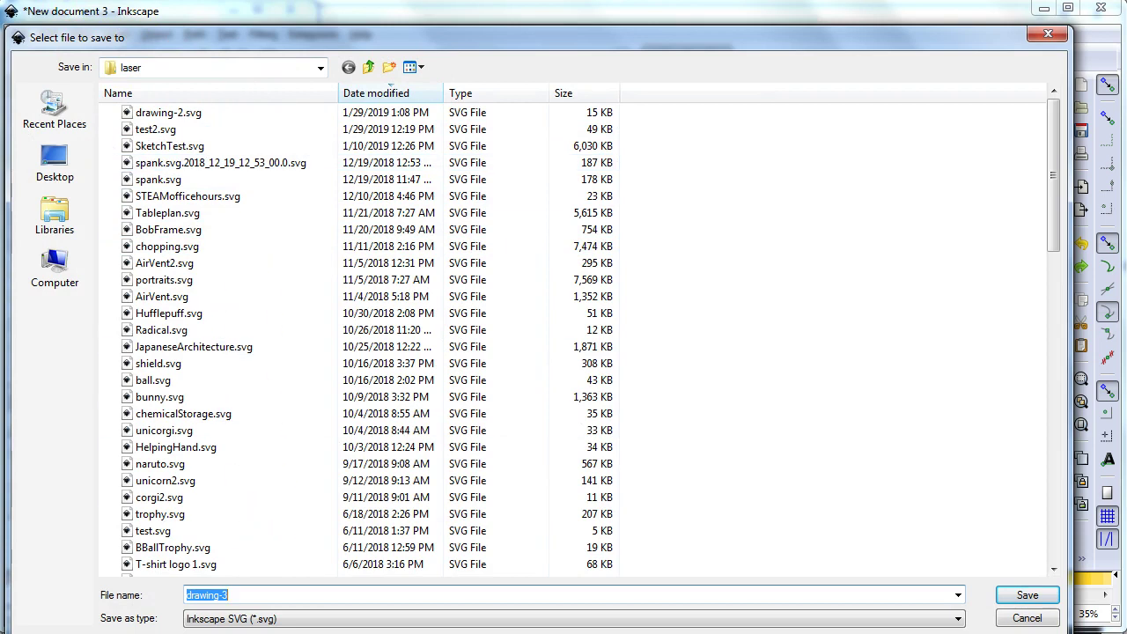
{"action": "left_click", "coordinate": [217, 619]}
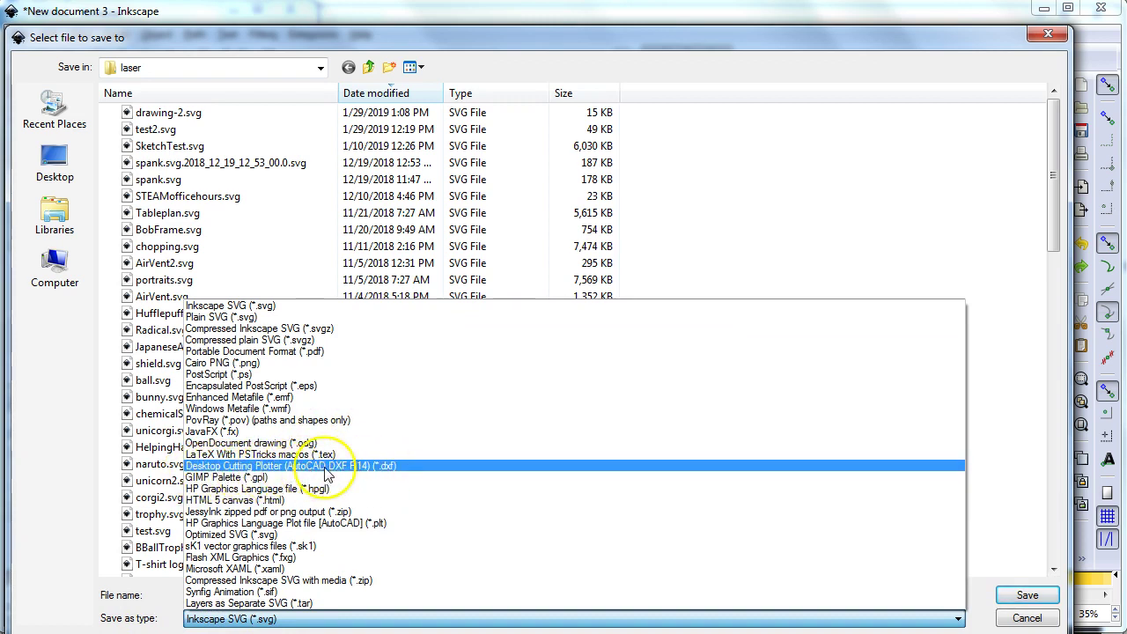
{"action": "left_click", "coordinate": [392, 468]}
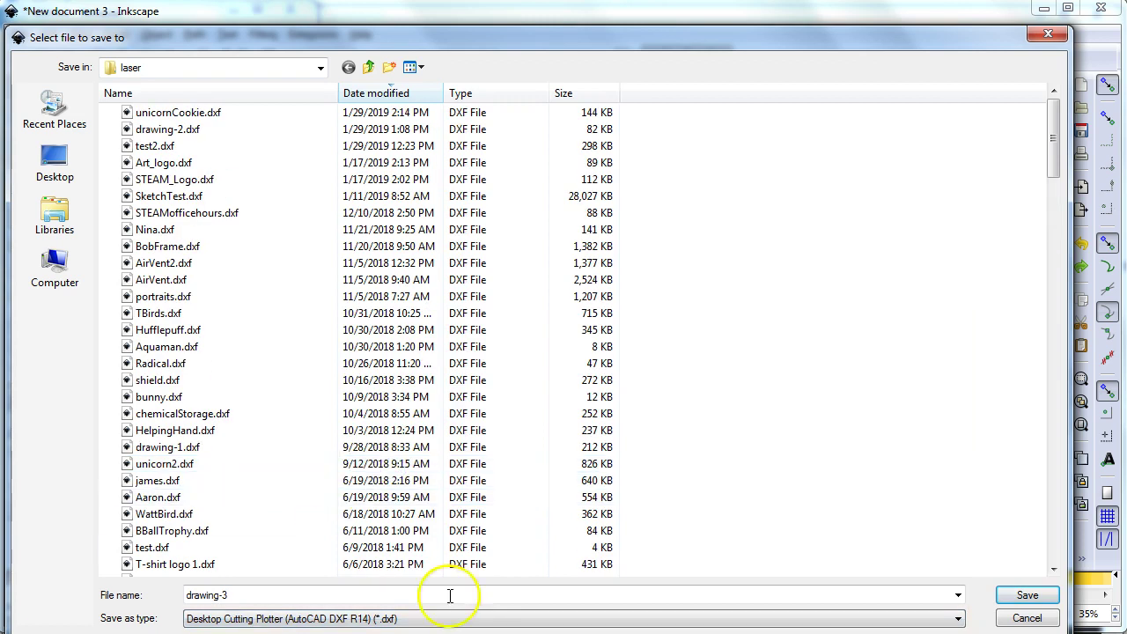
{"action": "double_click", "coordinate": [181, 593]}
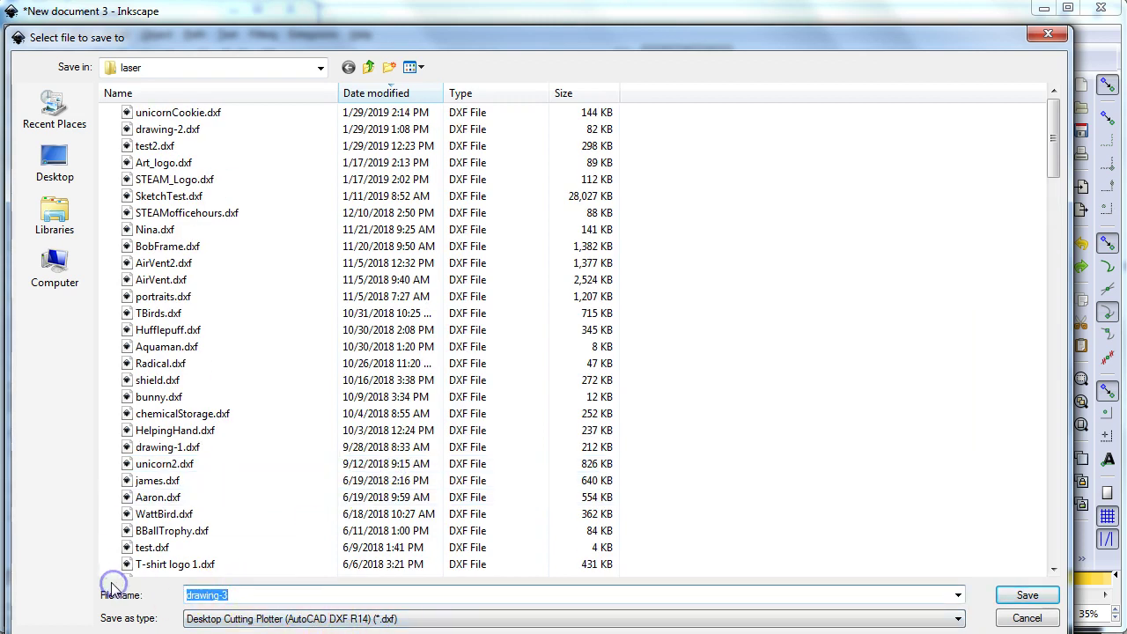
{"action": "type", "text": "sp"}
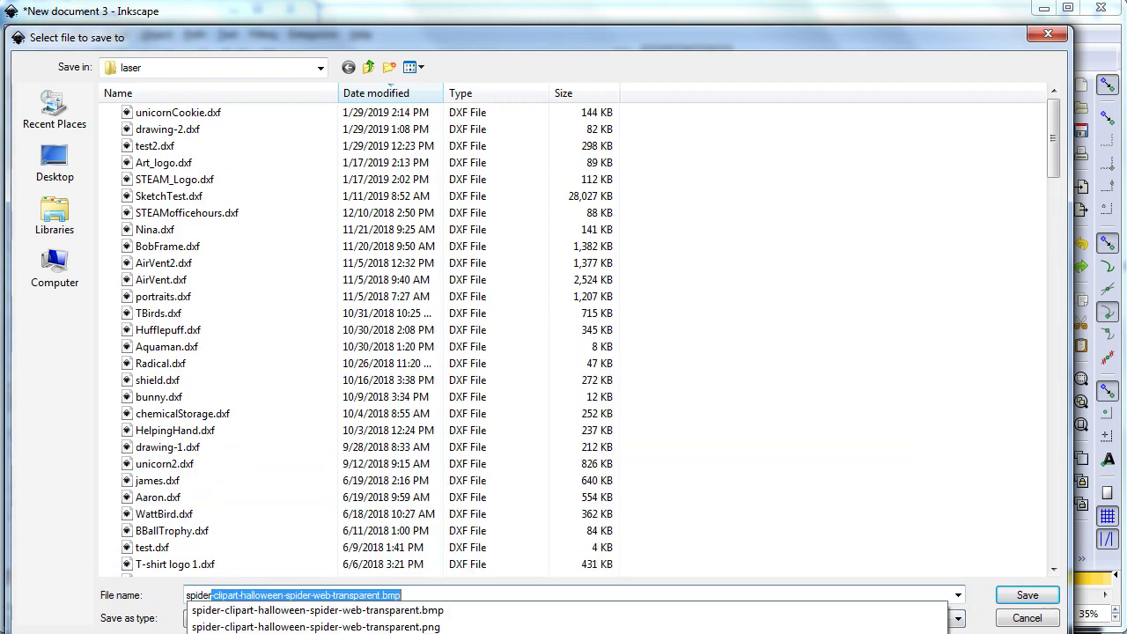
{"action": "type", "text": "iderExample"}
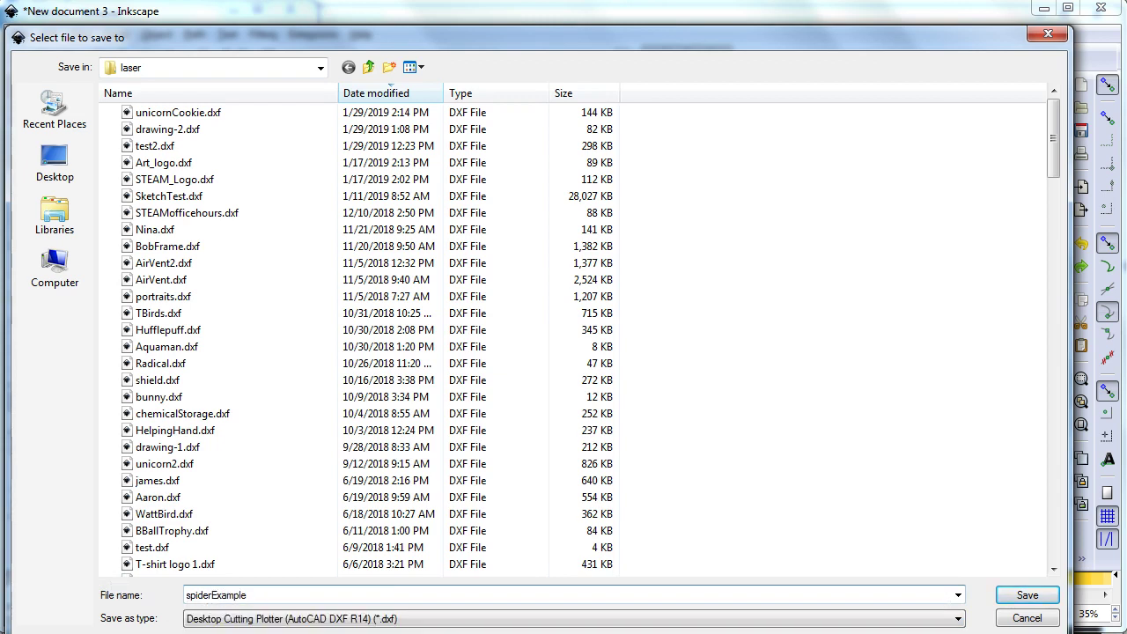
{"action": "key", "text": "Return"}
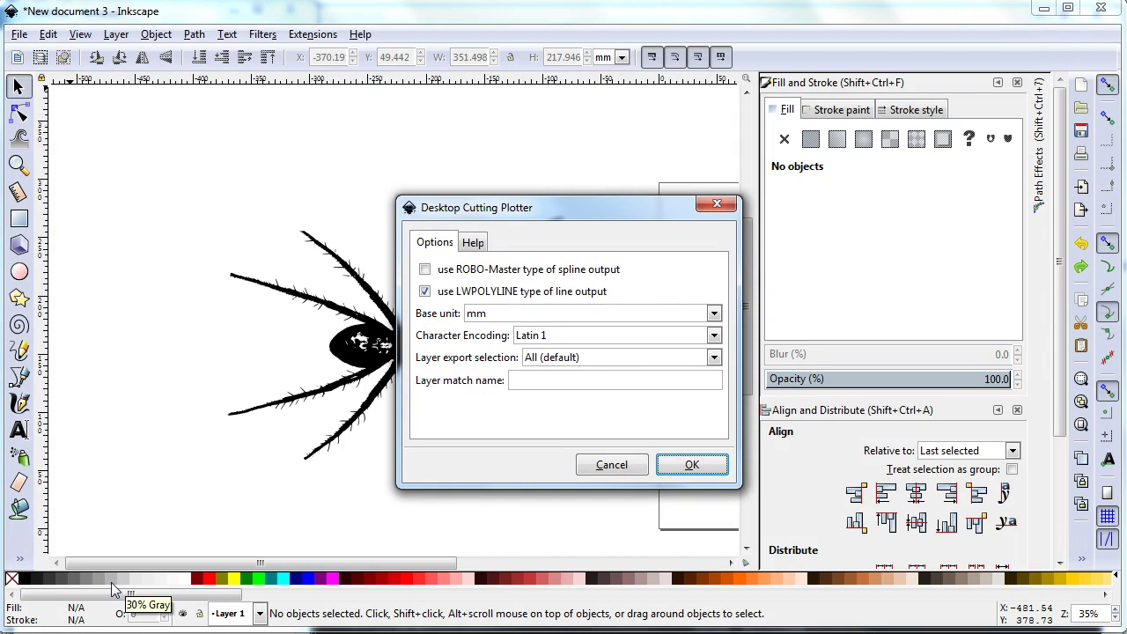
Keep millimetres as the DXF base unit and confirm the export options
{"action": "left_click", "coordinate": [714, 314]}
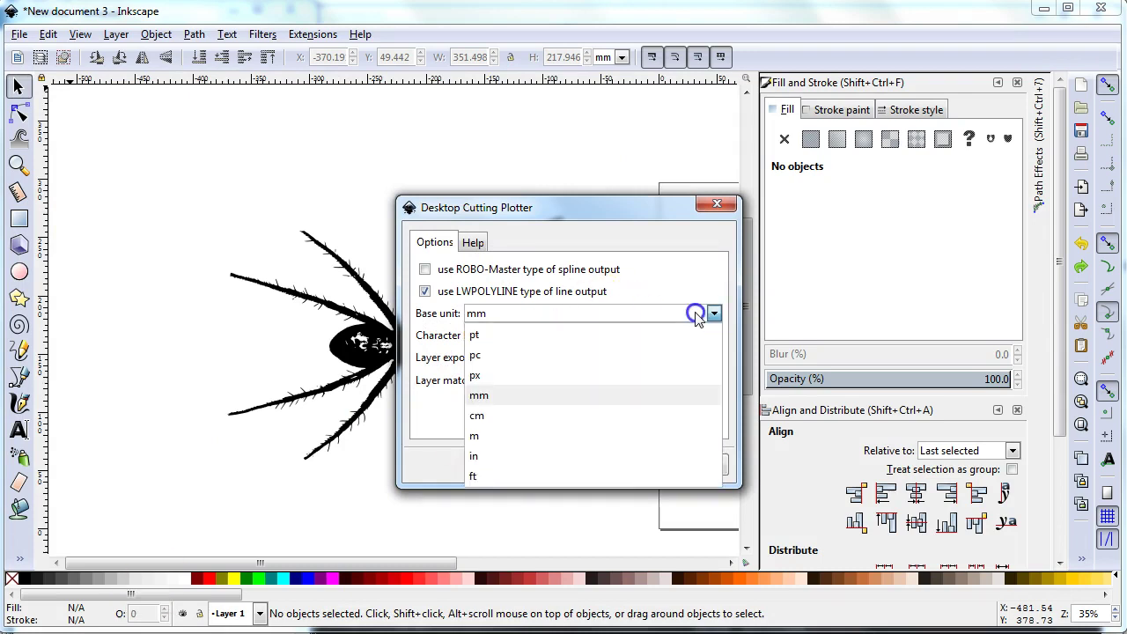
{"action": "left_click", "coordinate": [488, 398]}
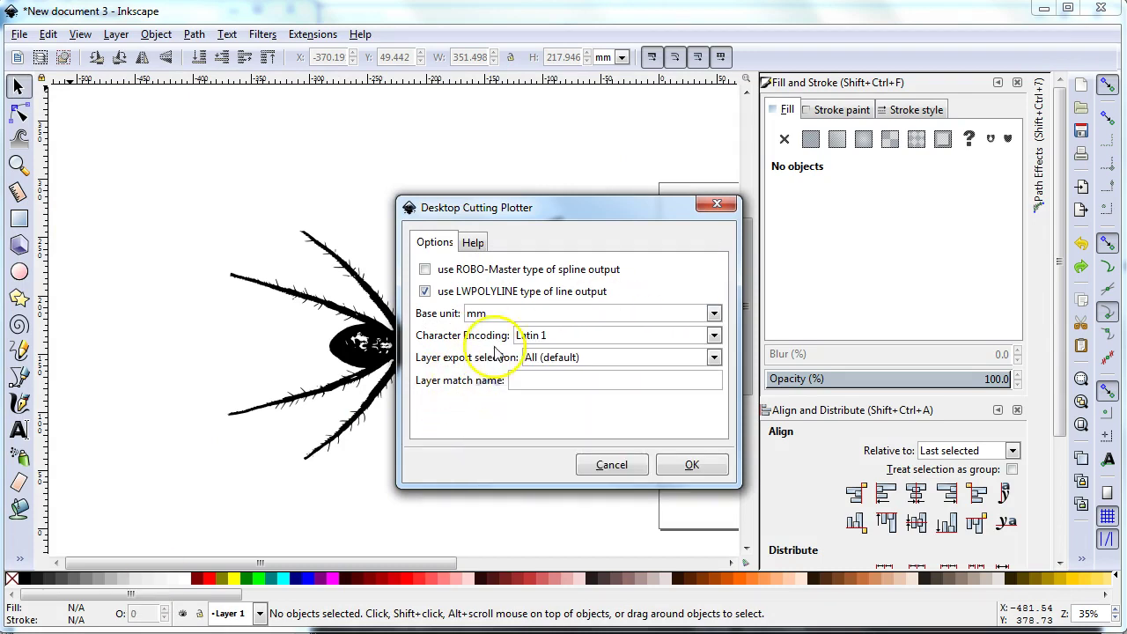
{"action": "left_click", "coordinate": [690, 473]}
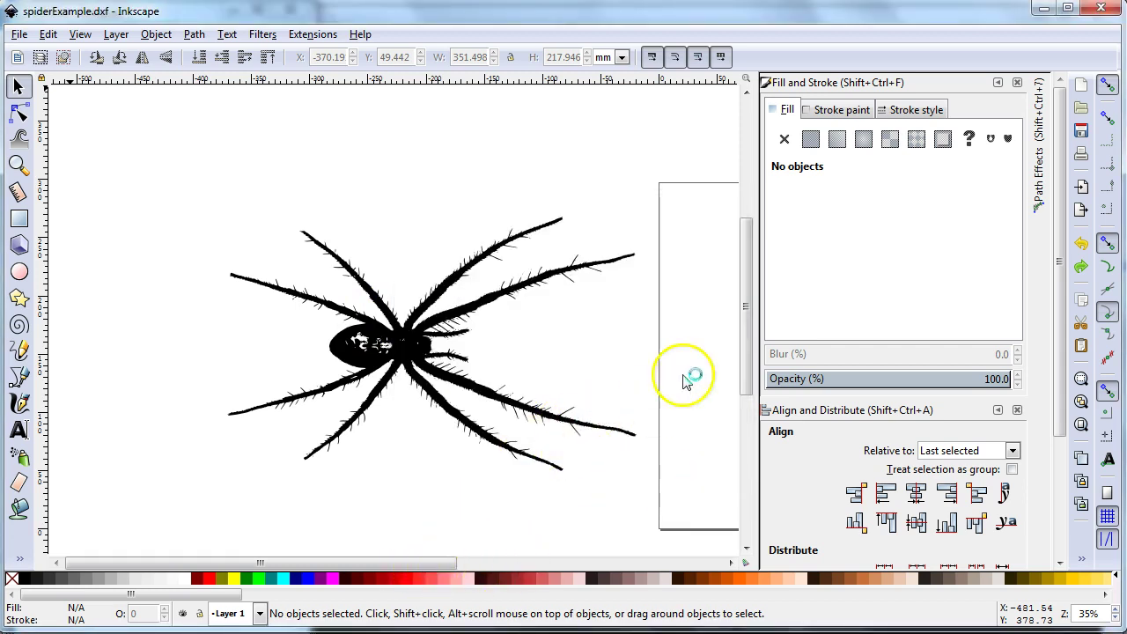
Close the spiderExample.dxf window to trigger the DXF data-loss warning
{"action": "scroll", "coordinate": [691, 210], "scroll_direction": "down", "scroll_amount": 1, "text": "ctrl"}
{"action": "left_click_drag", "start_coordinate": [462, 571], "coordinate": [584, 571]}
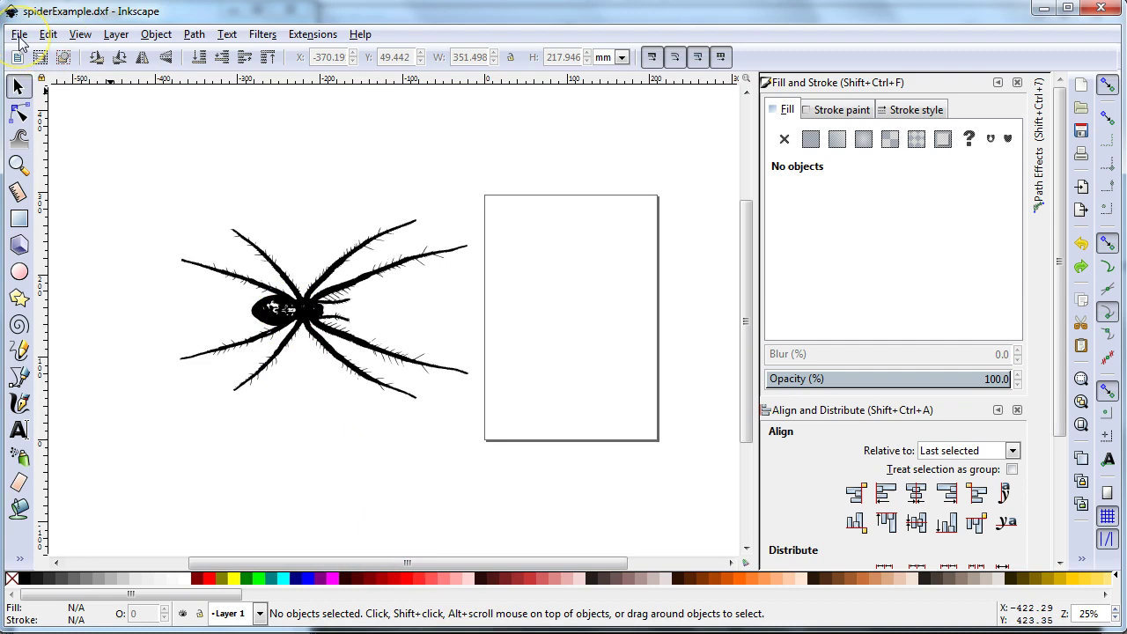
{"action": "left_click", "coordinate": [1092, 11]}
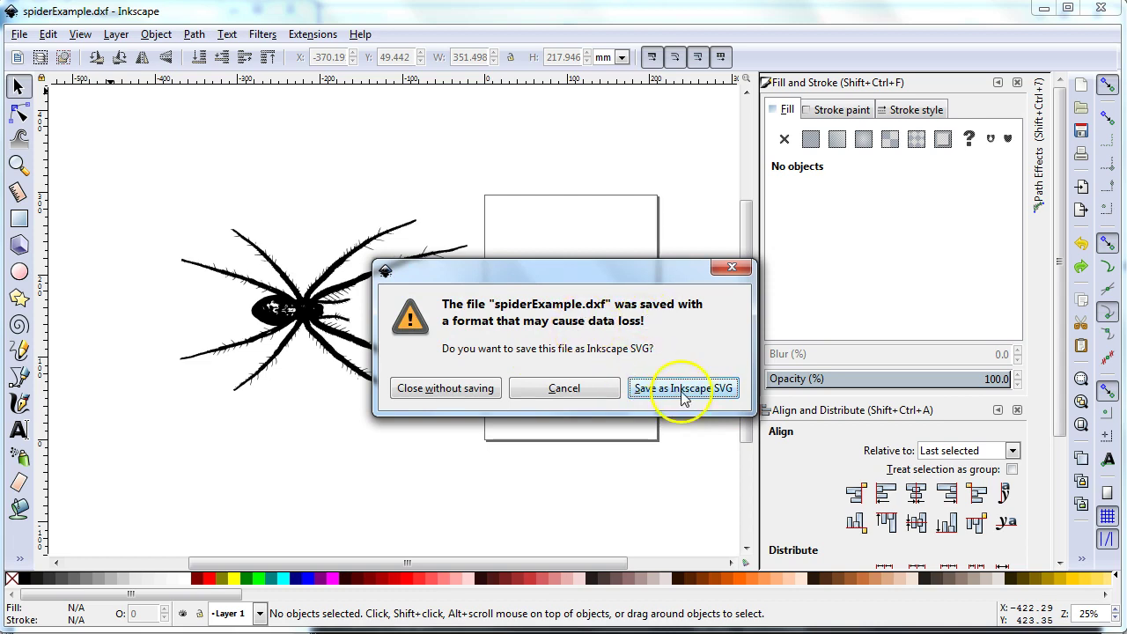
Cancel closing to keep the drawing open, then save the current document
{"action": "left_click", "coordinate": [563, 388]}
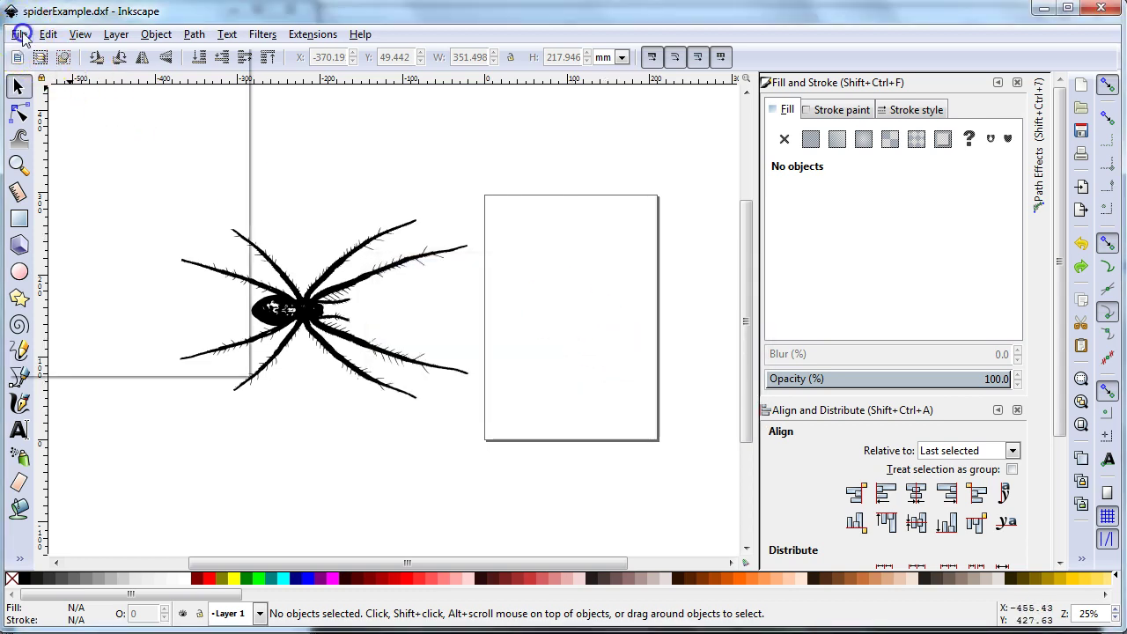
{"action": "left_click", "coordinate": [19, 34]}
{"action": "left_click", "coordinate": [78, 148]}
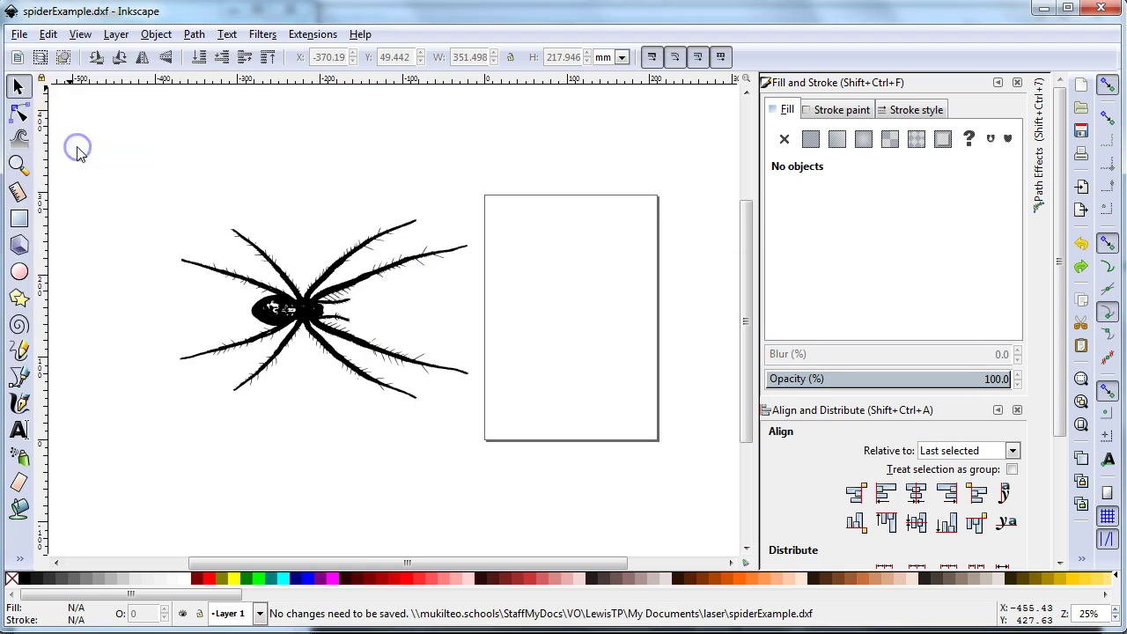
Save the drawing as Inkscape SVG named spiderExample in the laser folder
{"action": "left_click", "coordinate": [20, 33]}
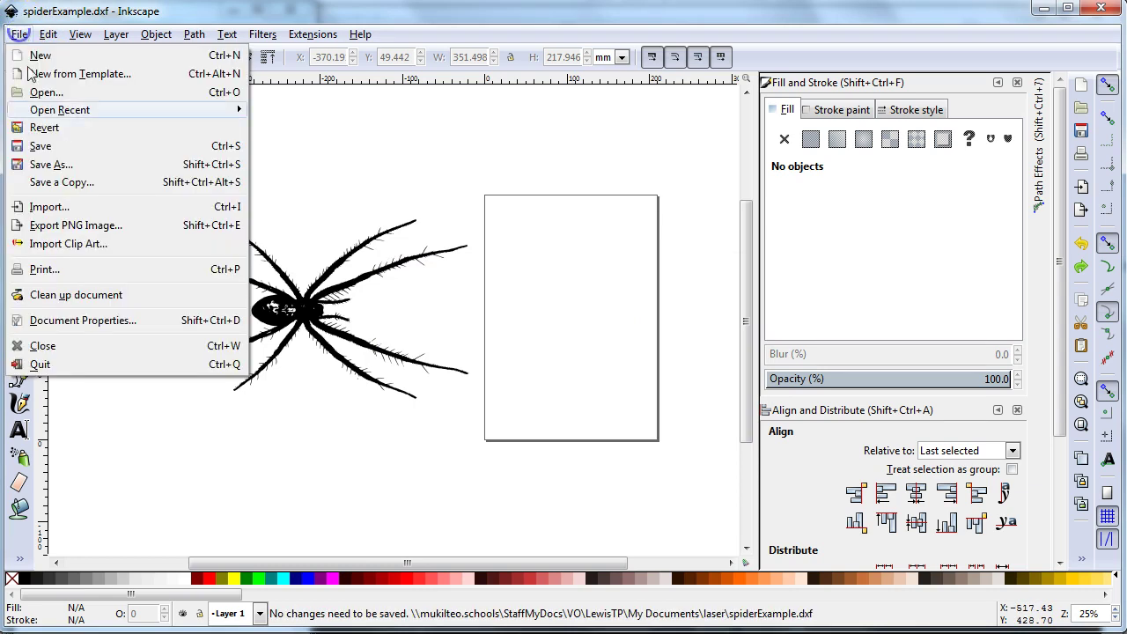
{"action": "left_click", "coordinate": [69, 166]}
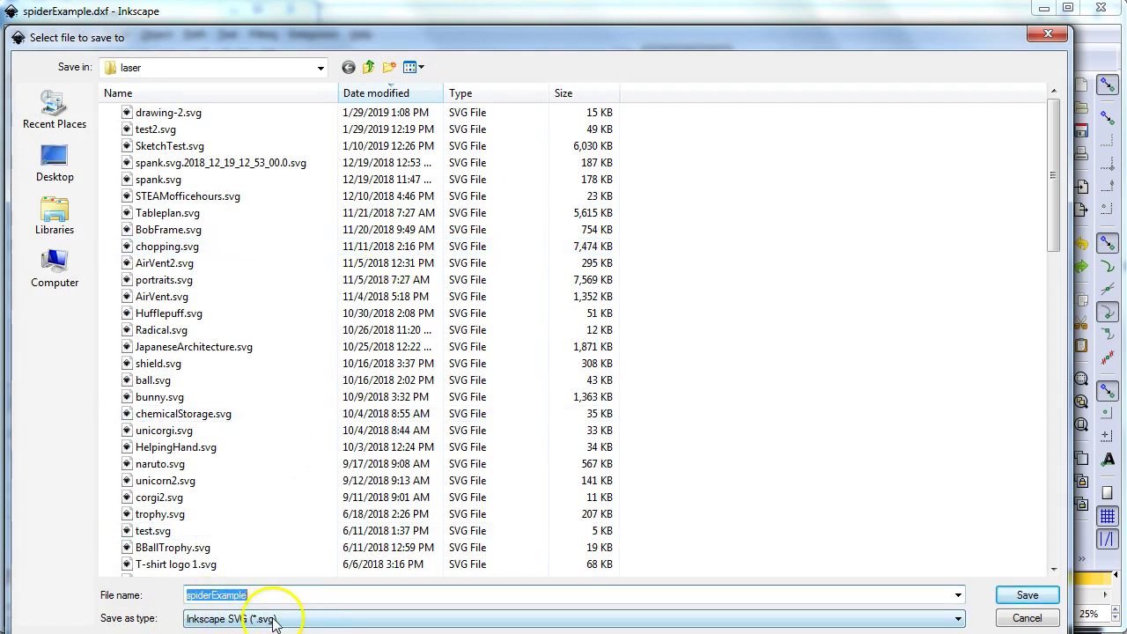
{"action": "left_click", "coordinate": [1028, 597]}
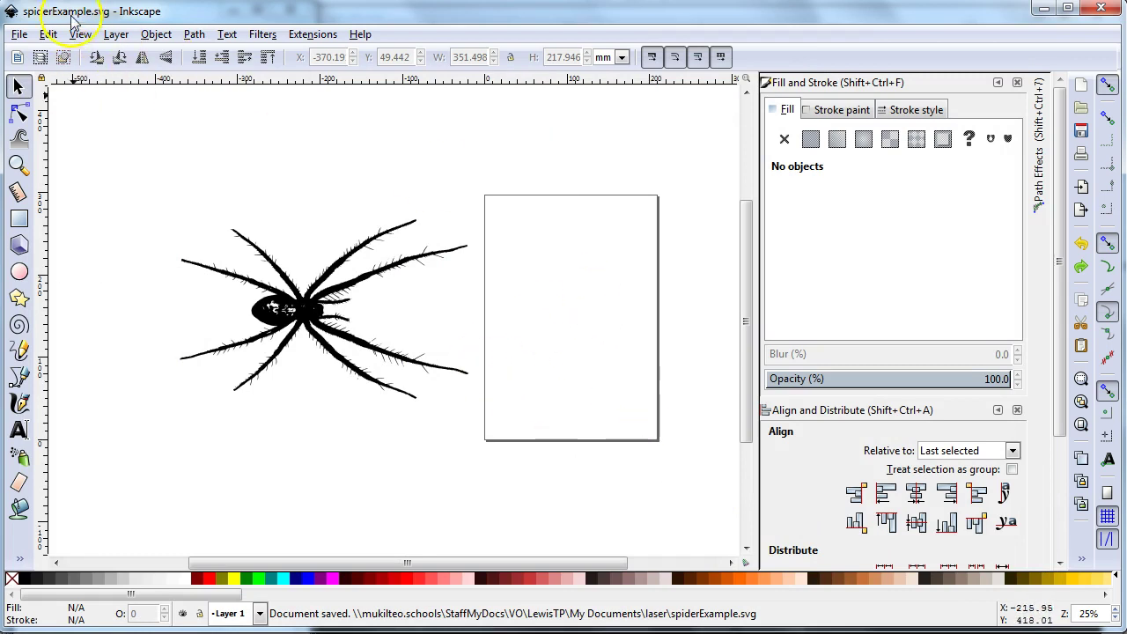